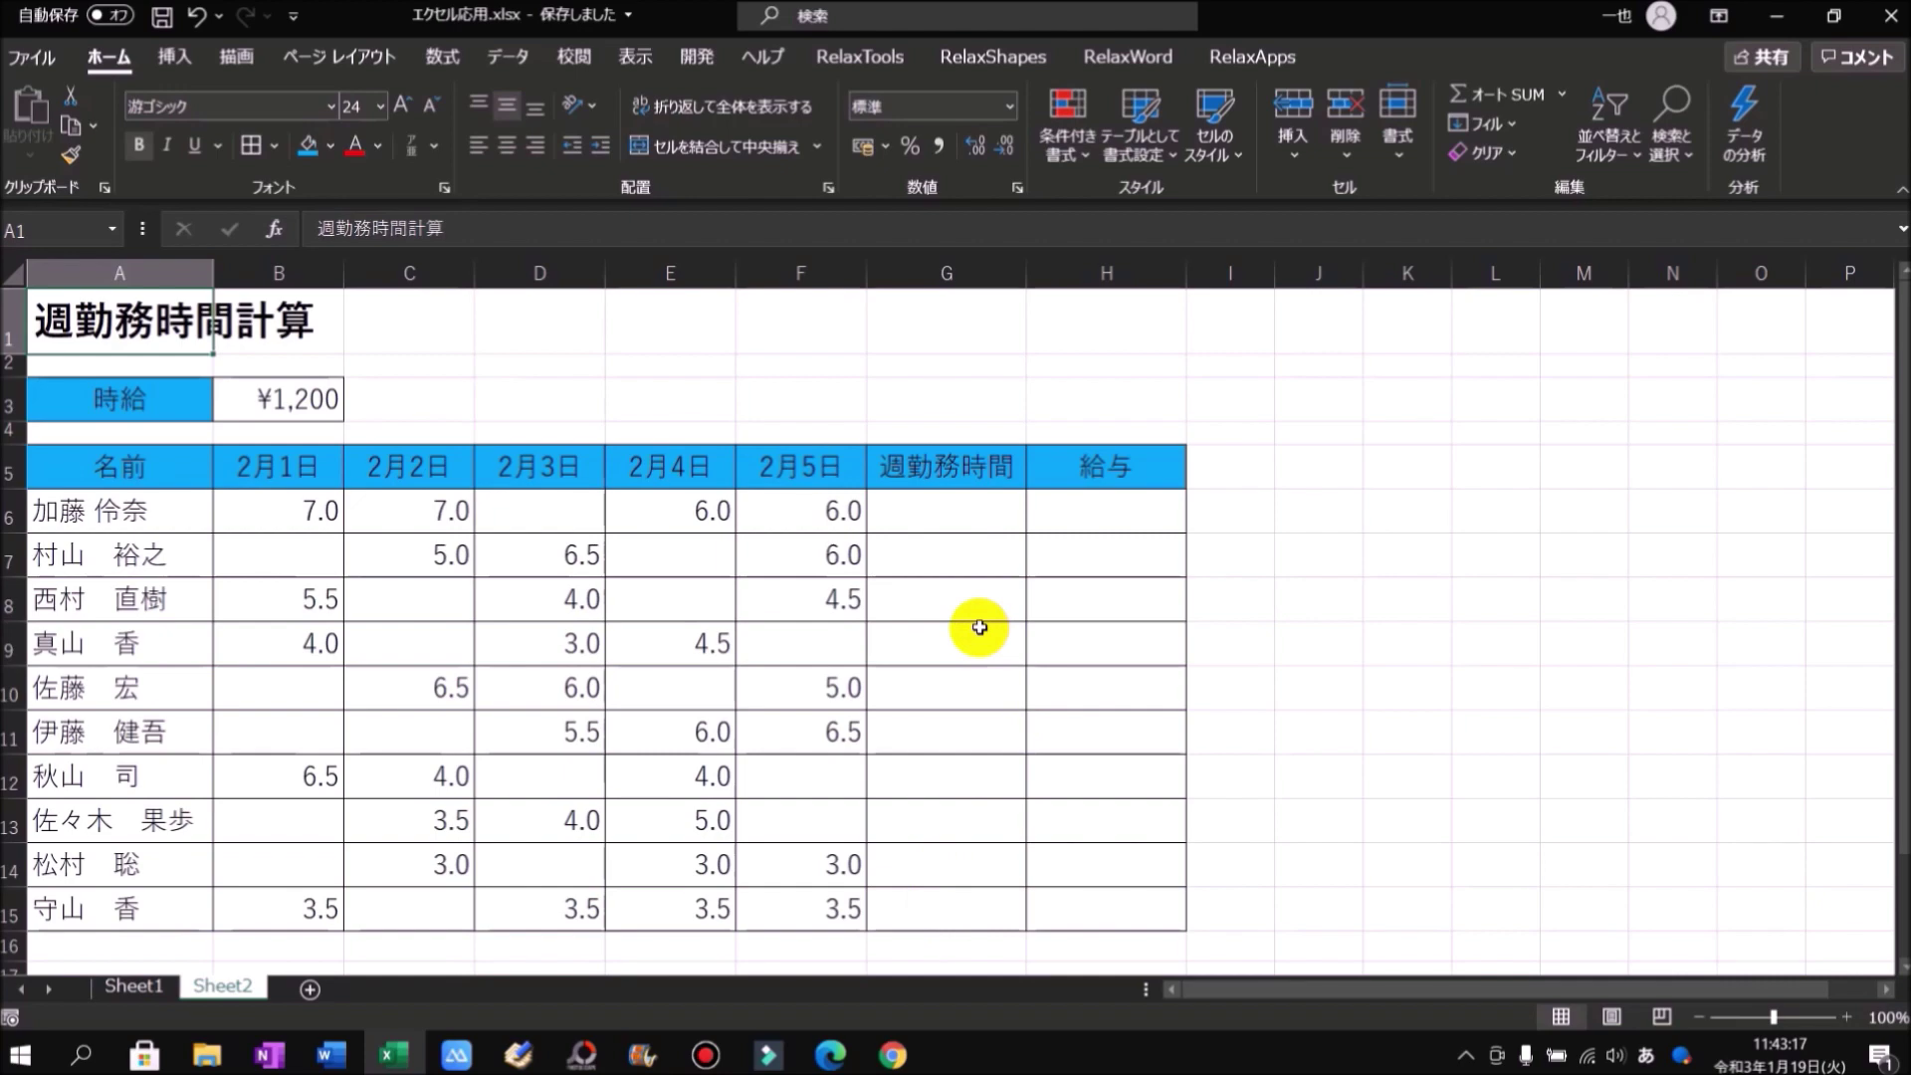
AutoSum B6:F6 into G6 so the first employee's weekly hours show 26.0.
left_click(942, 517)
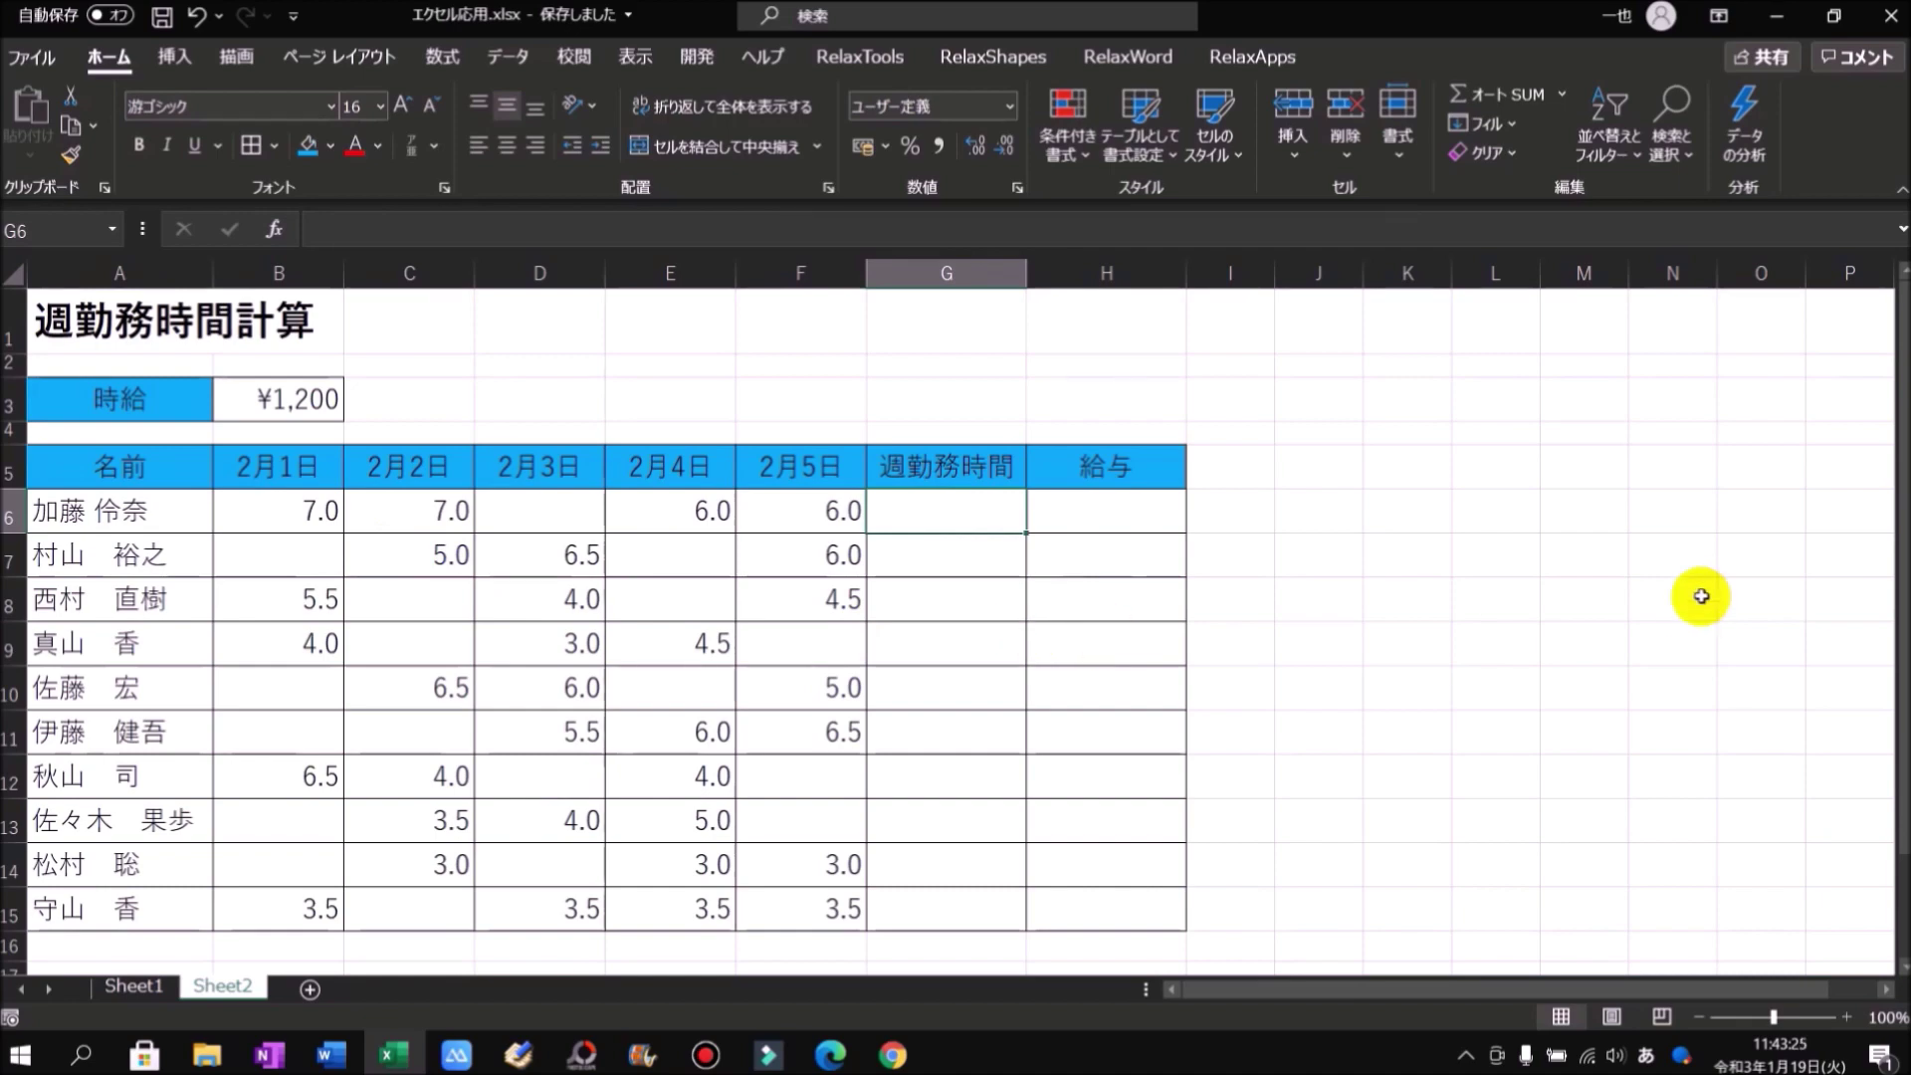
left_click(1501, 92)
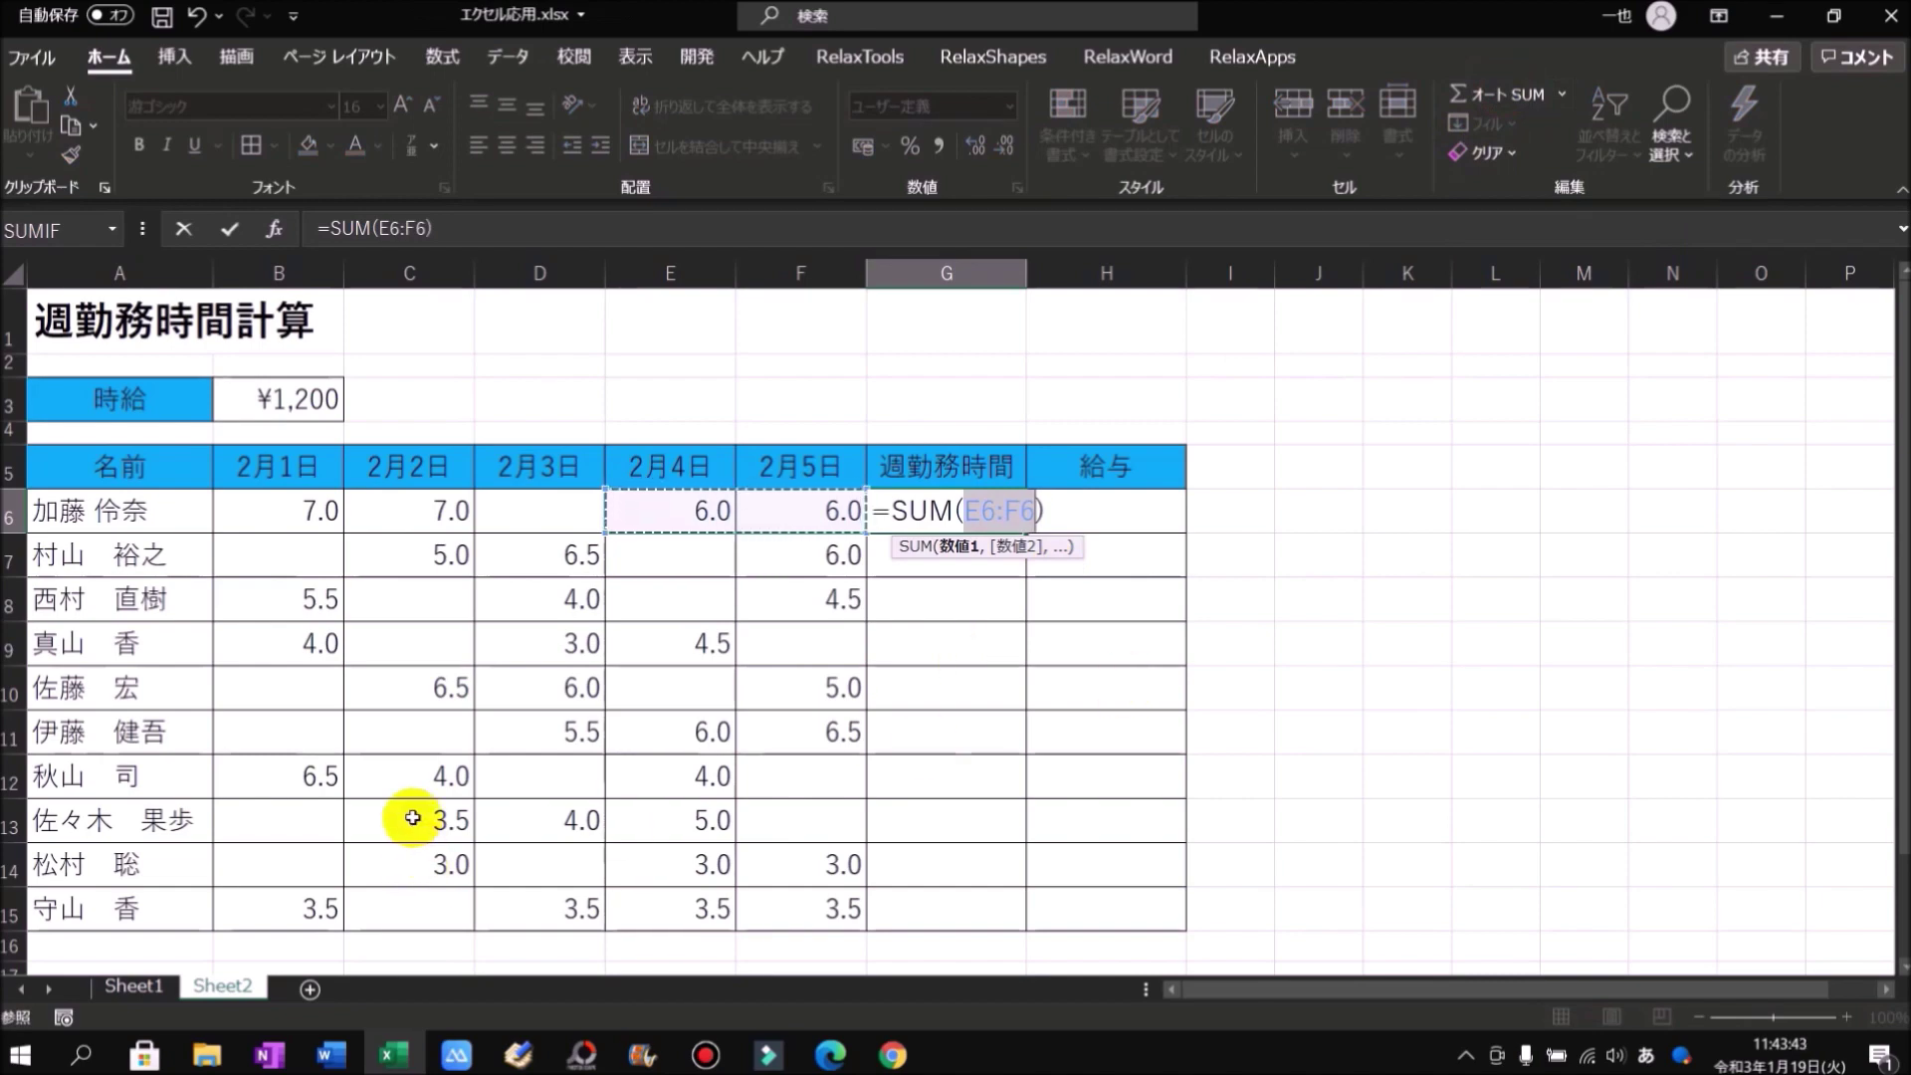
left_click_drag(290, 515, 799, 525)
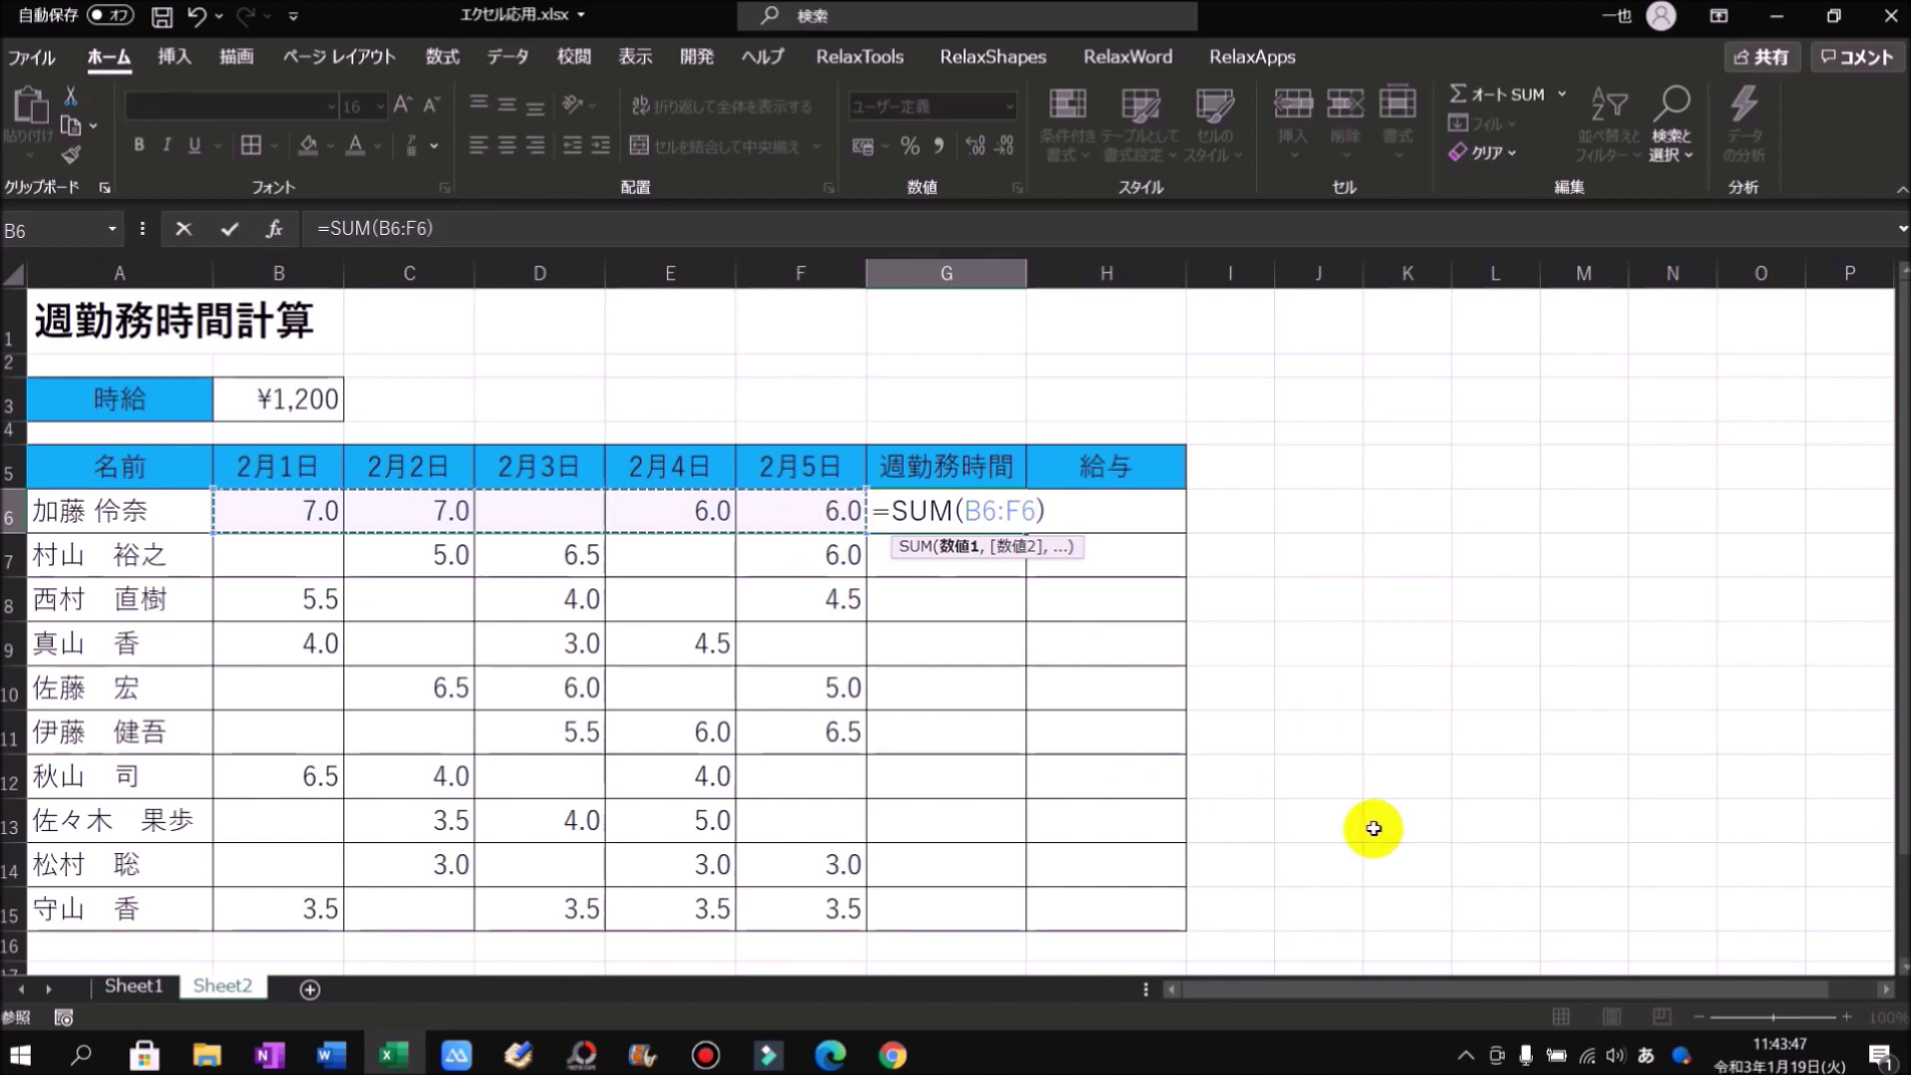
key("Return")
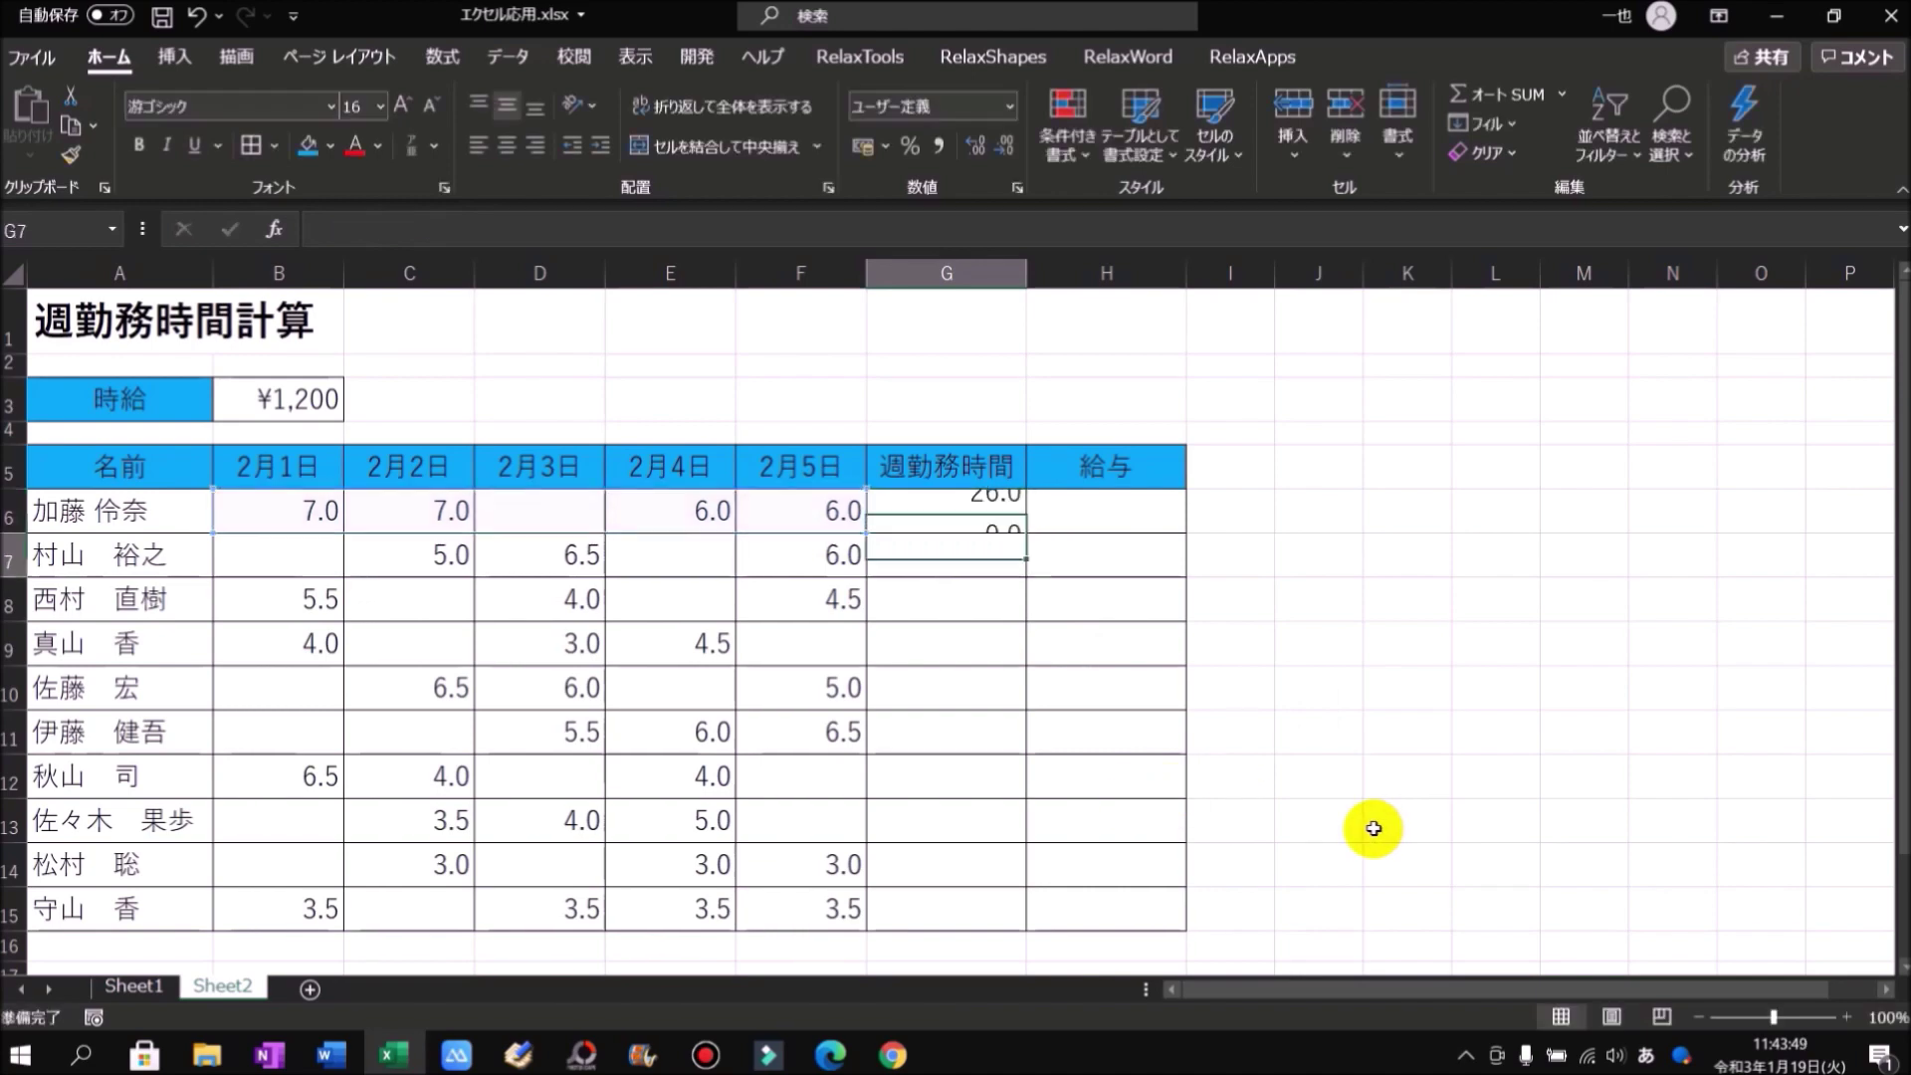
left_click(972, 511)
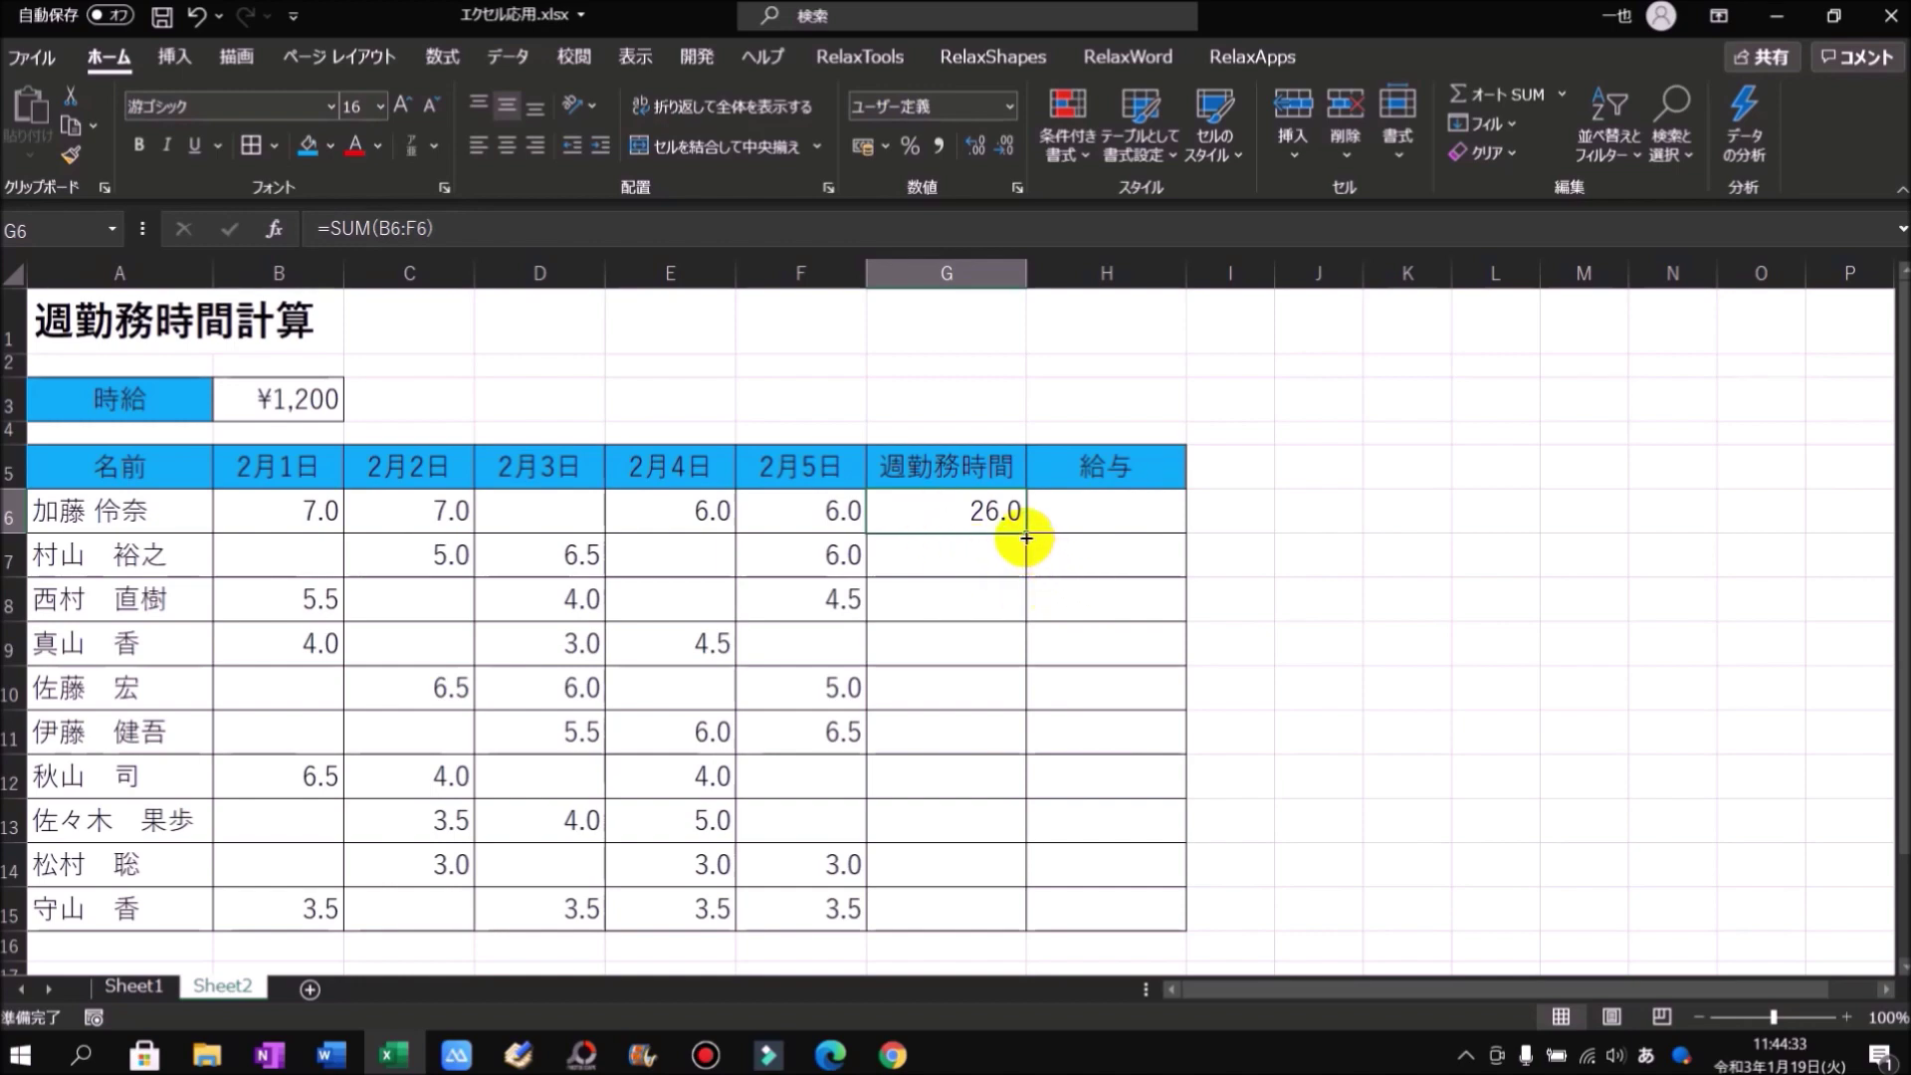
Fill G6's SUM formula down to G15 and check the copies in G7, G8 and G9.
left_click_drag(1026, 537, 1008, 885)
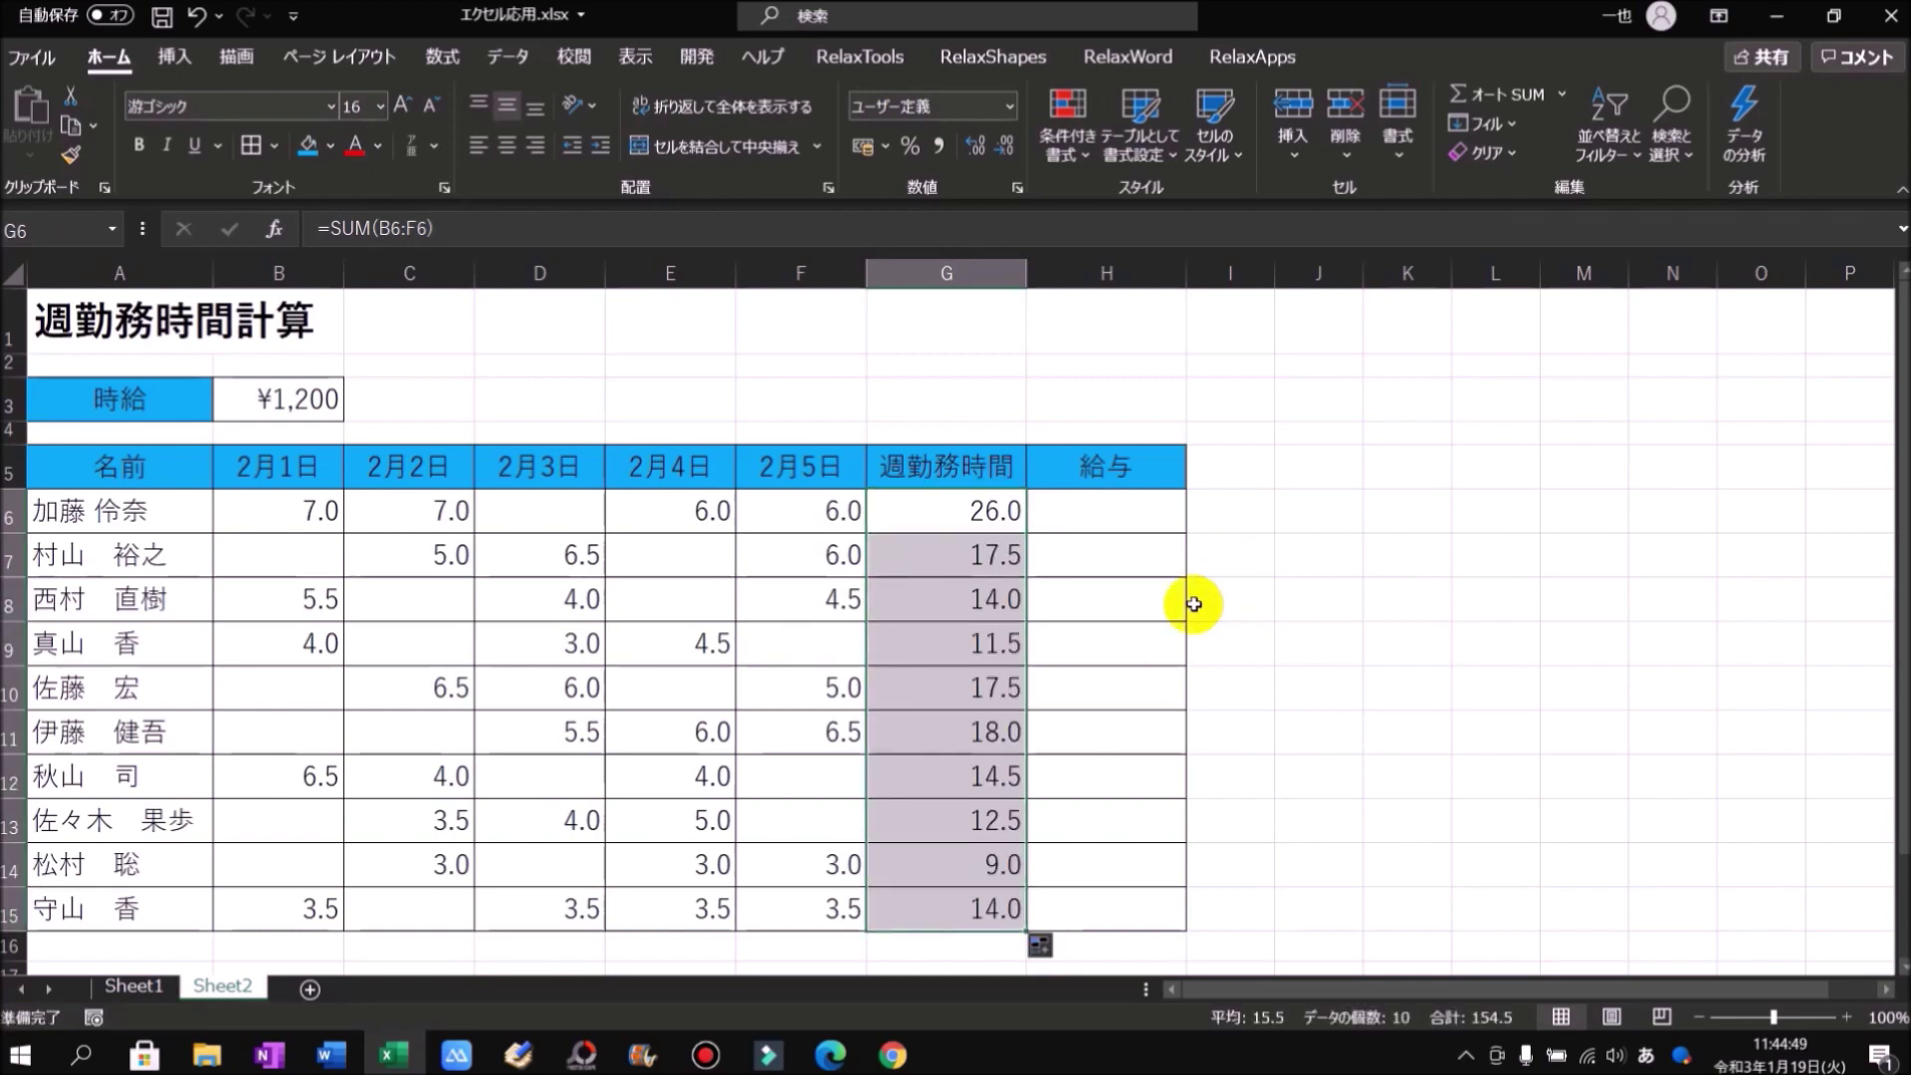
left_click(965, 518)
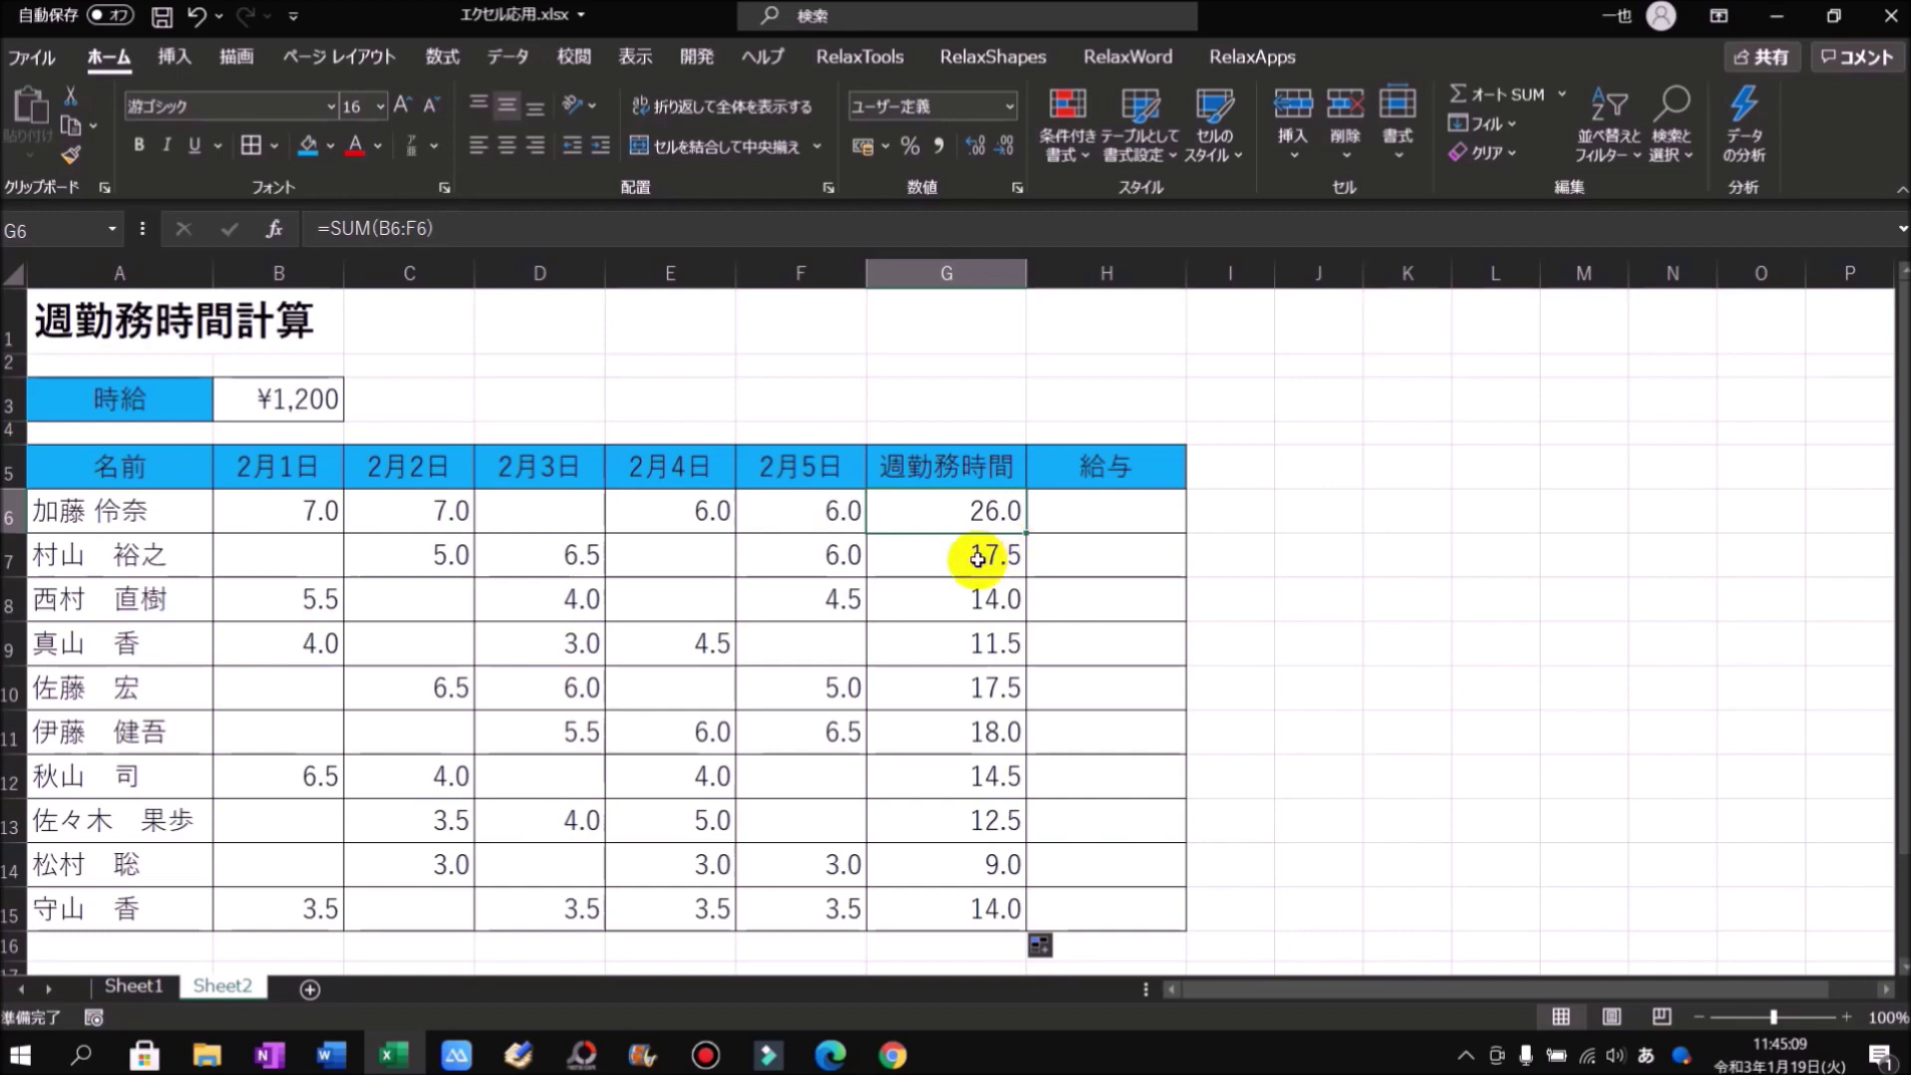
left_click(977, 557)
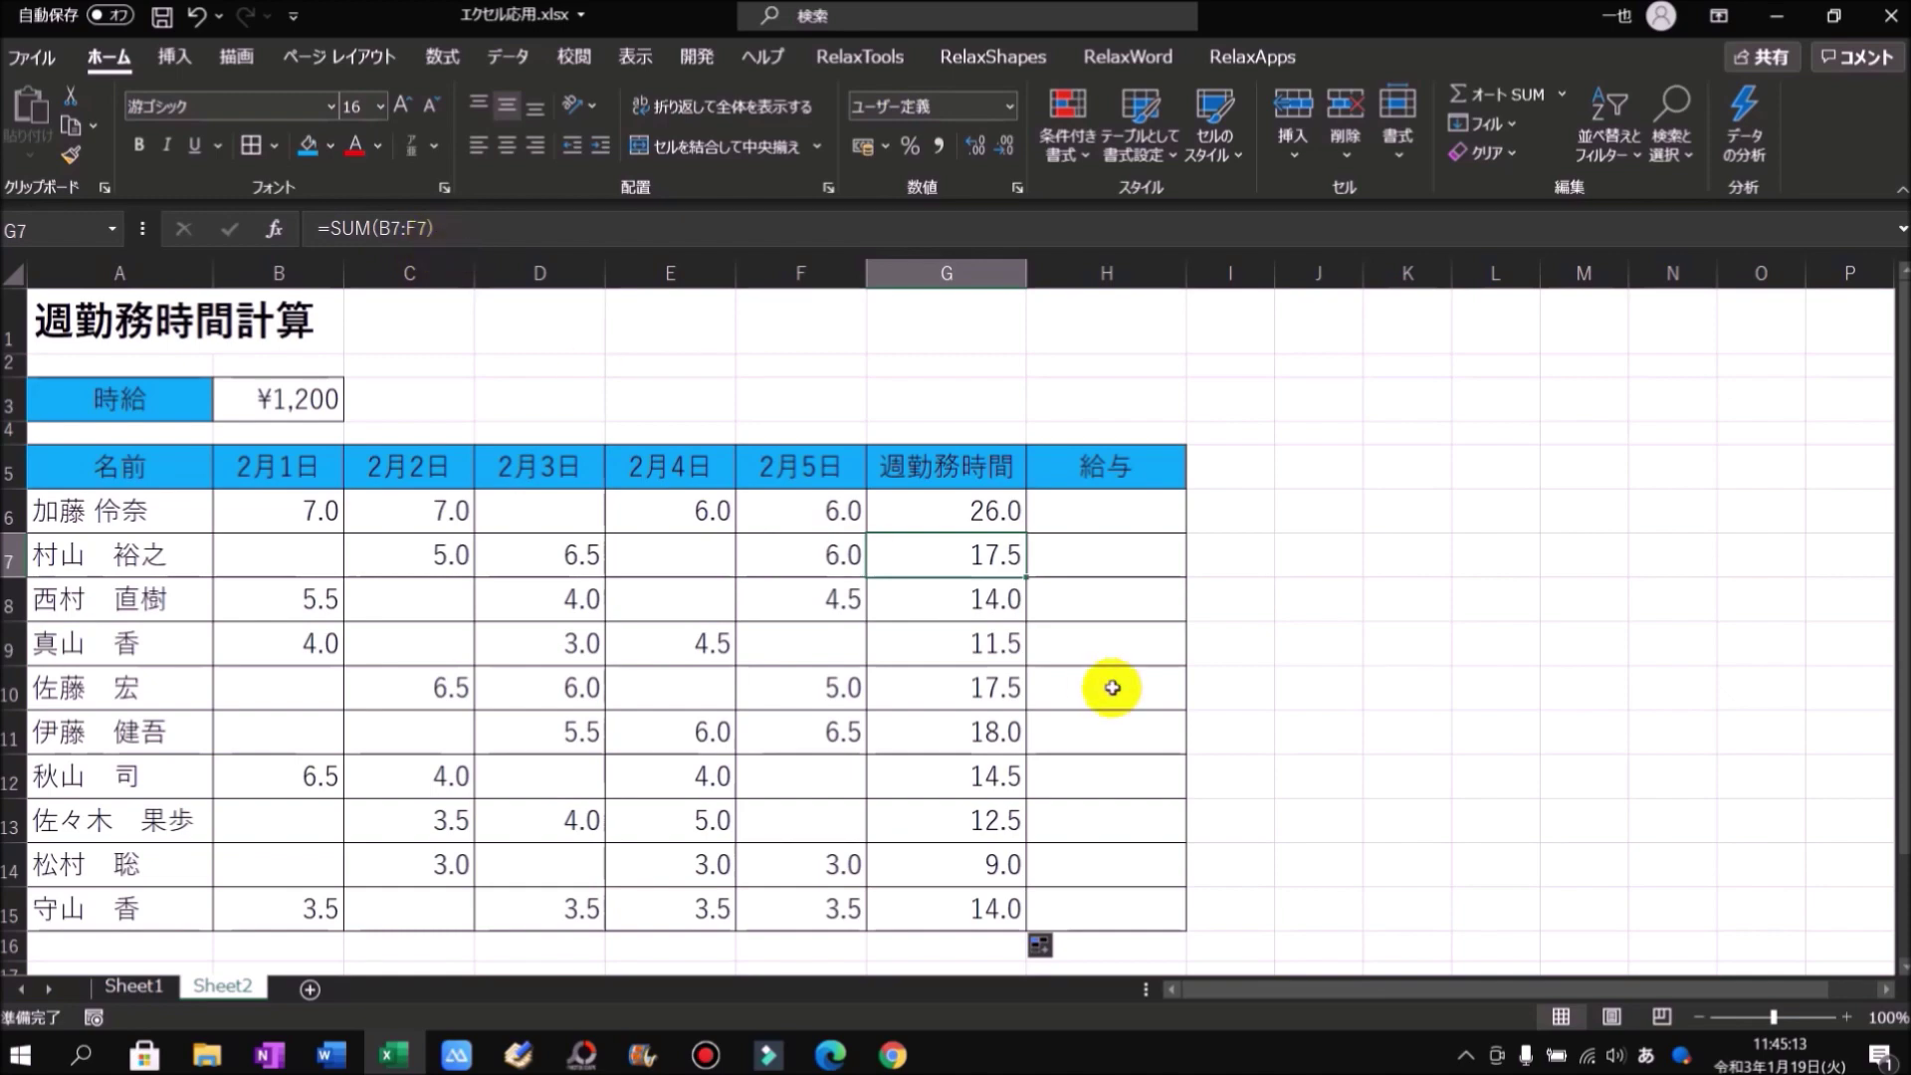
left_click(956, 600)
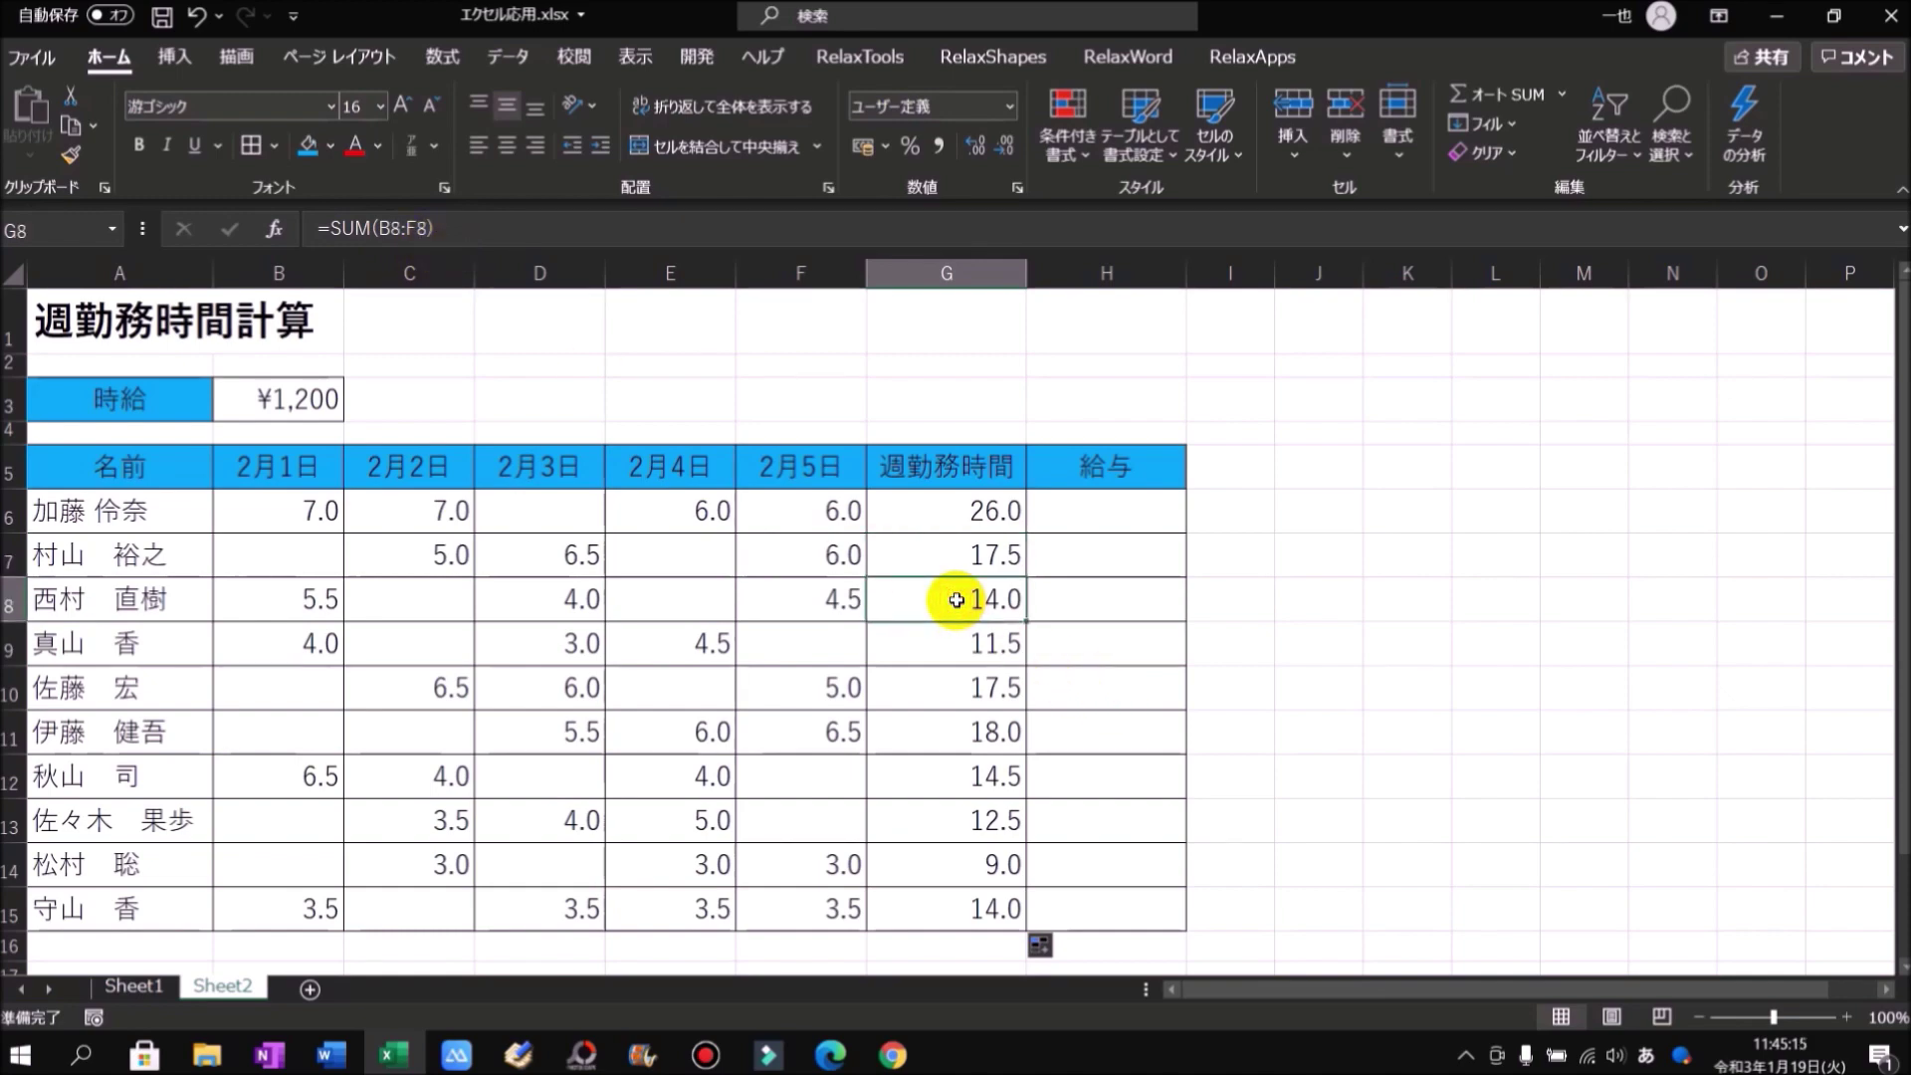
left_click(955, 637)
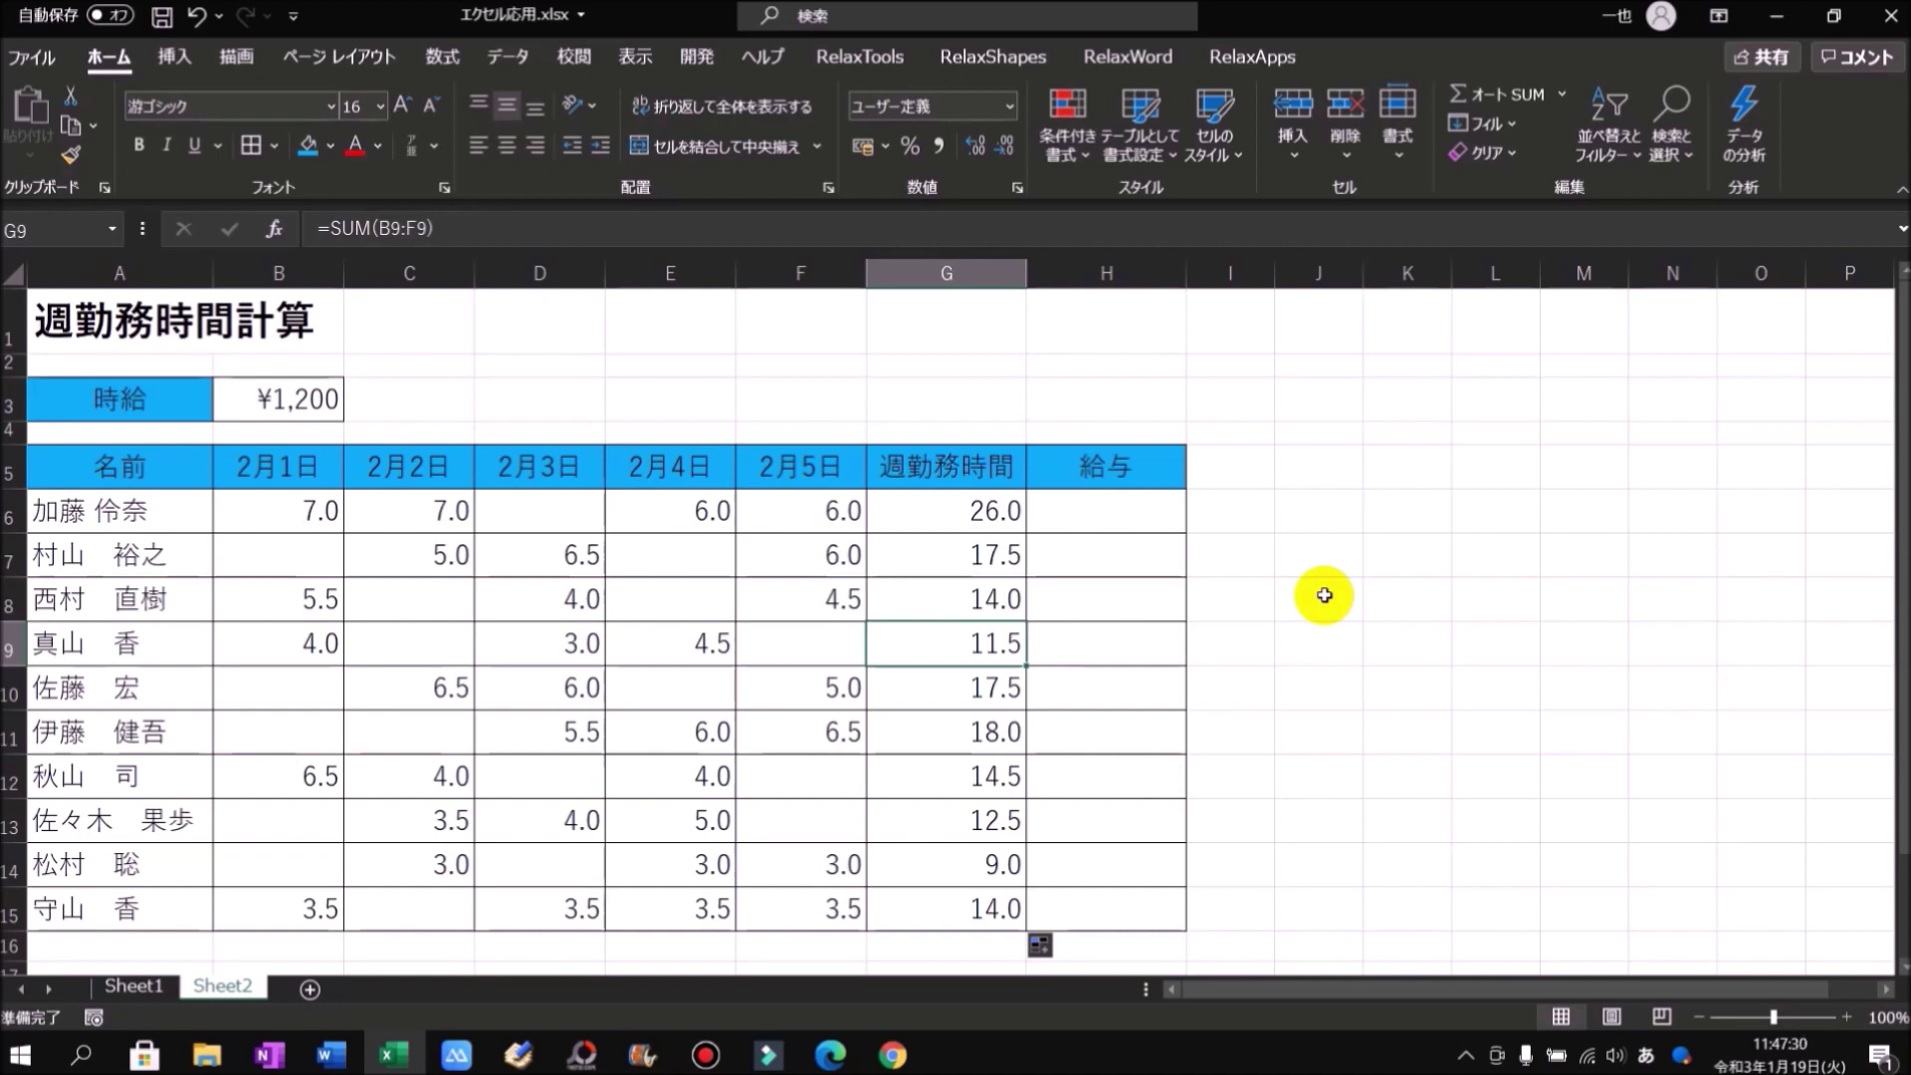
Enter =G6*B3 in H6 to calculate the first employee's pay of ¥31,200.
left_click(1124, 512)
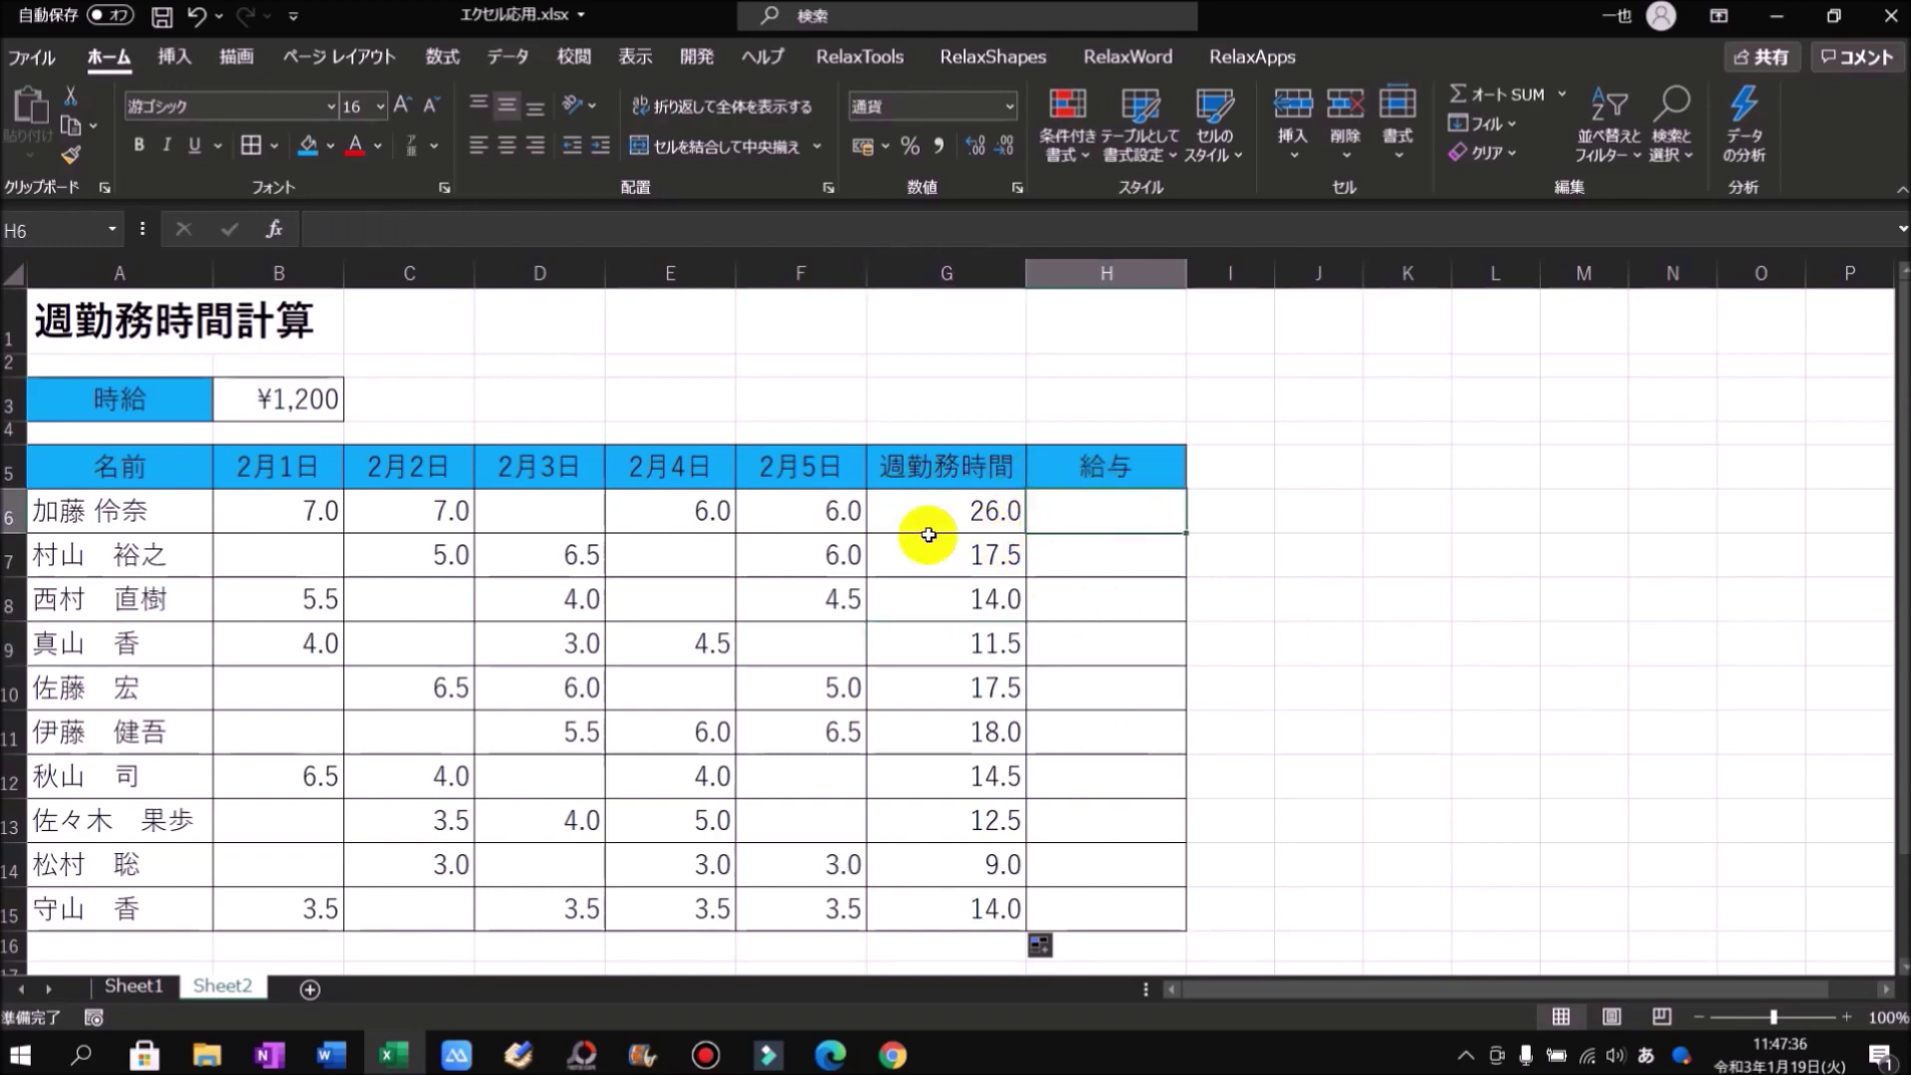
left_click(277, 400)
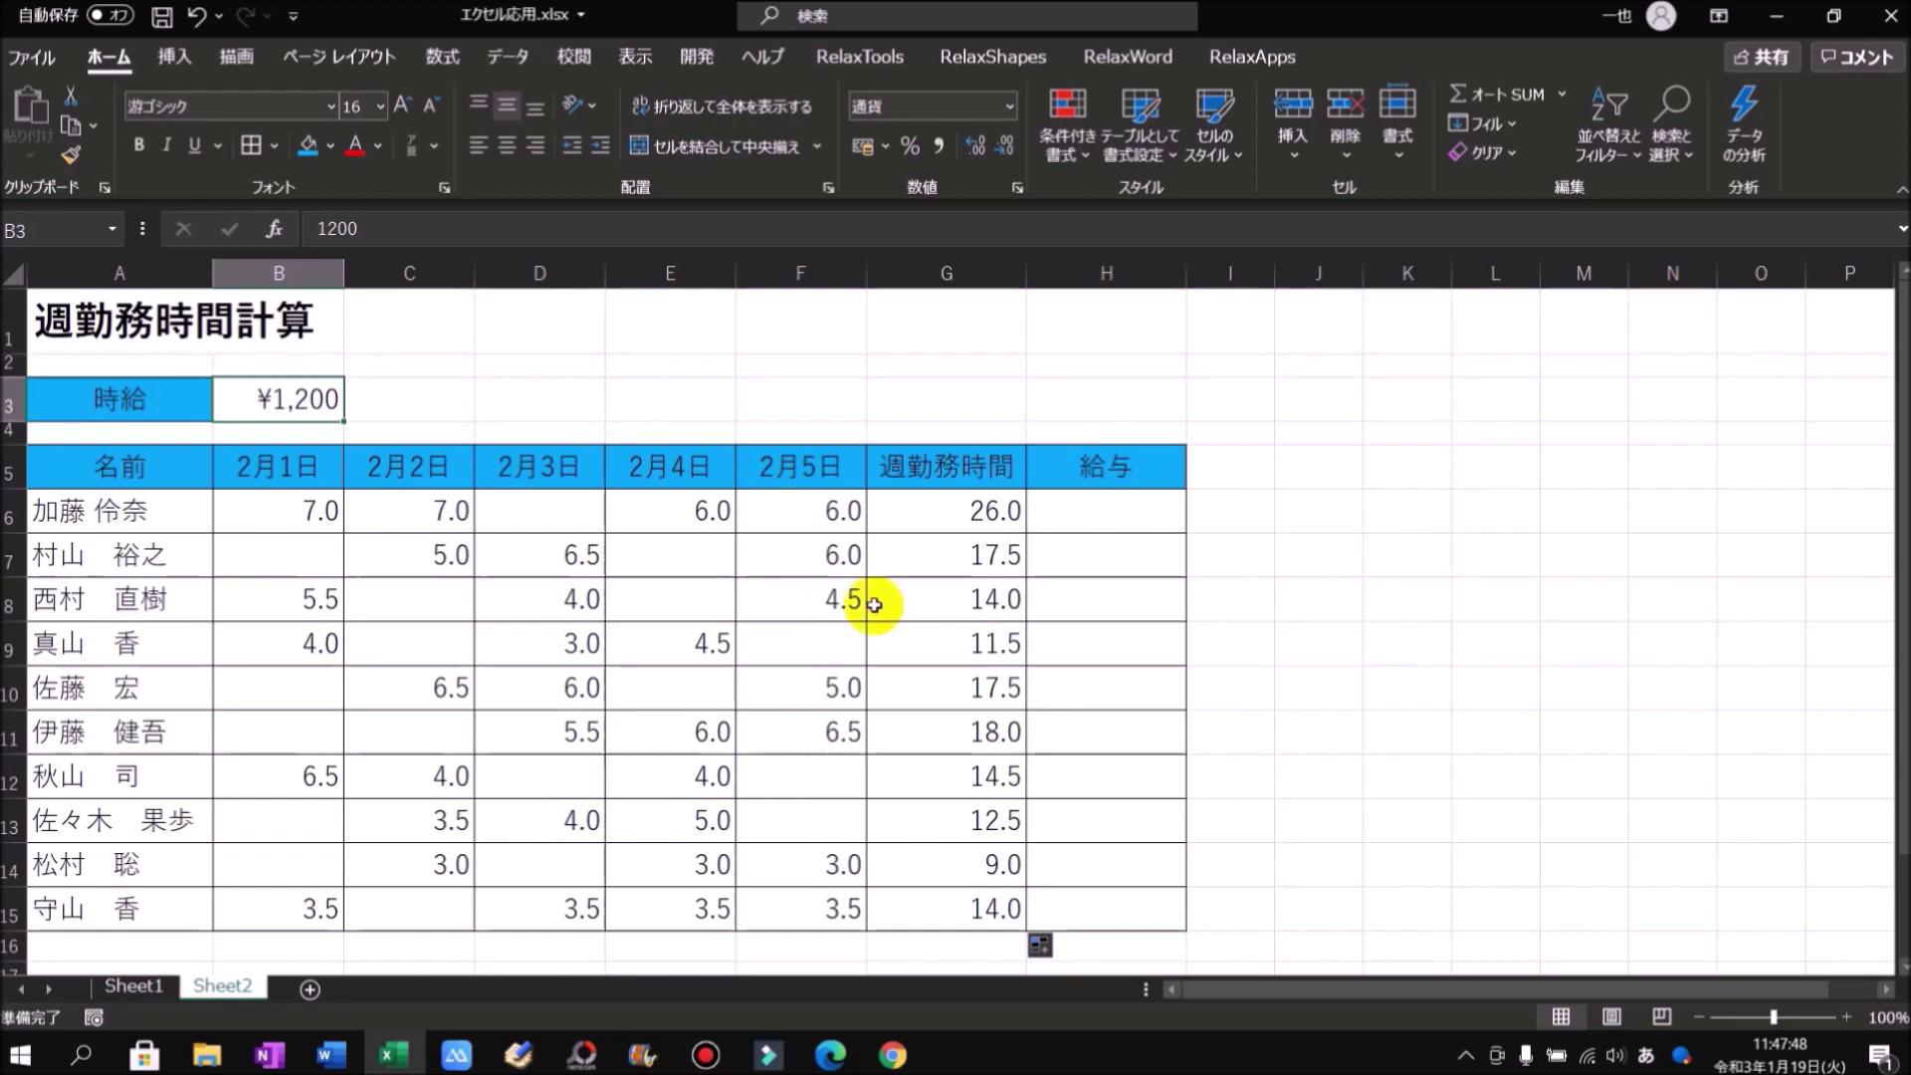
left_click(1077, 496)
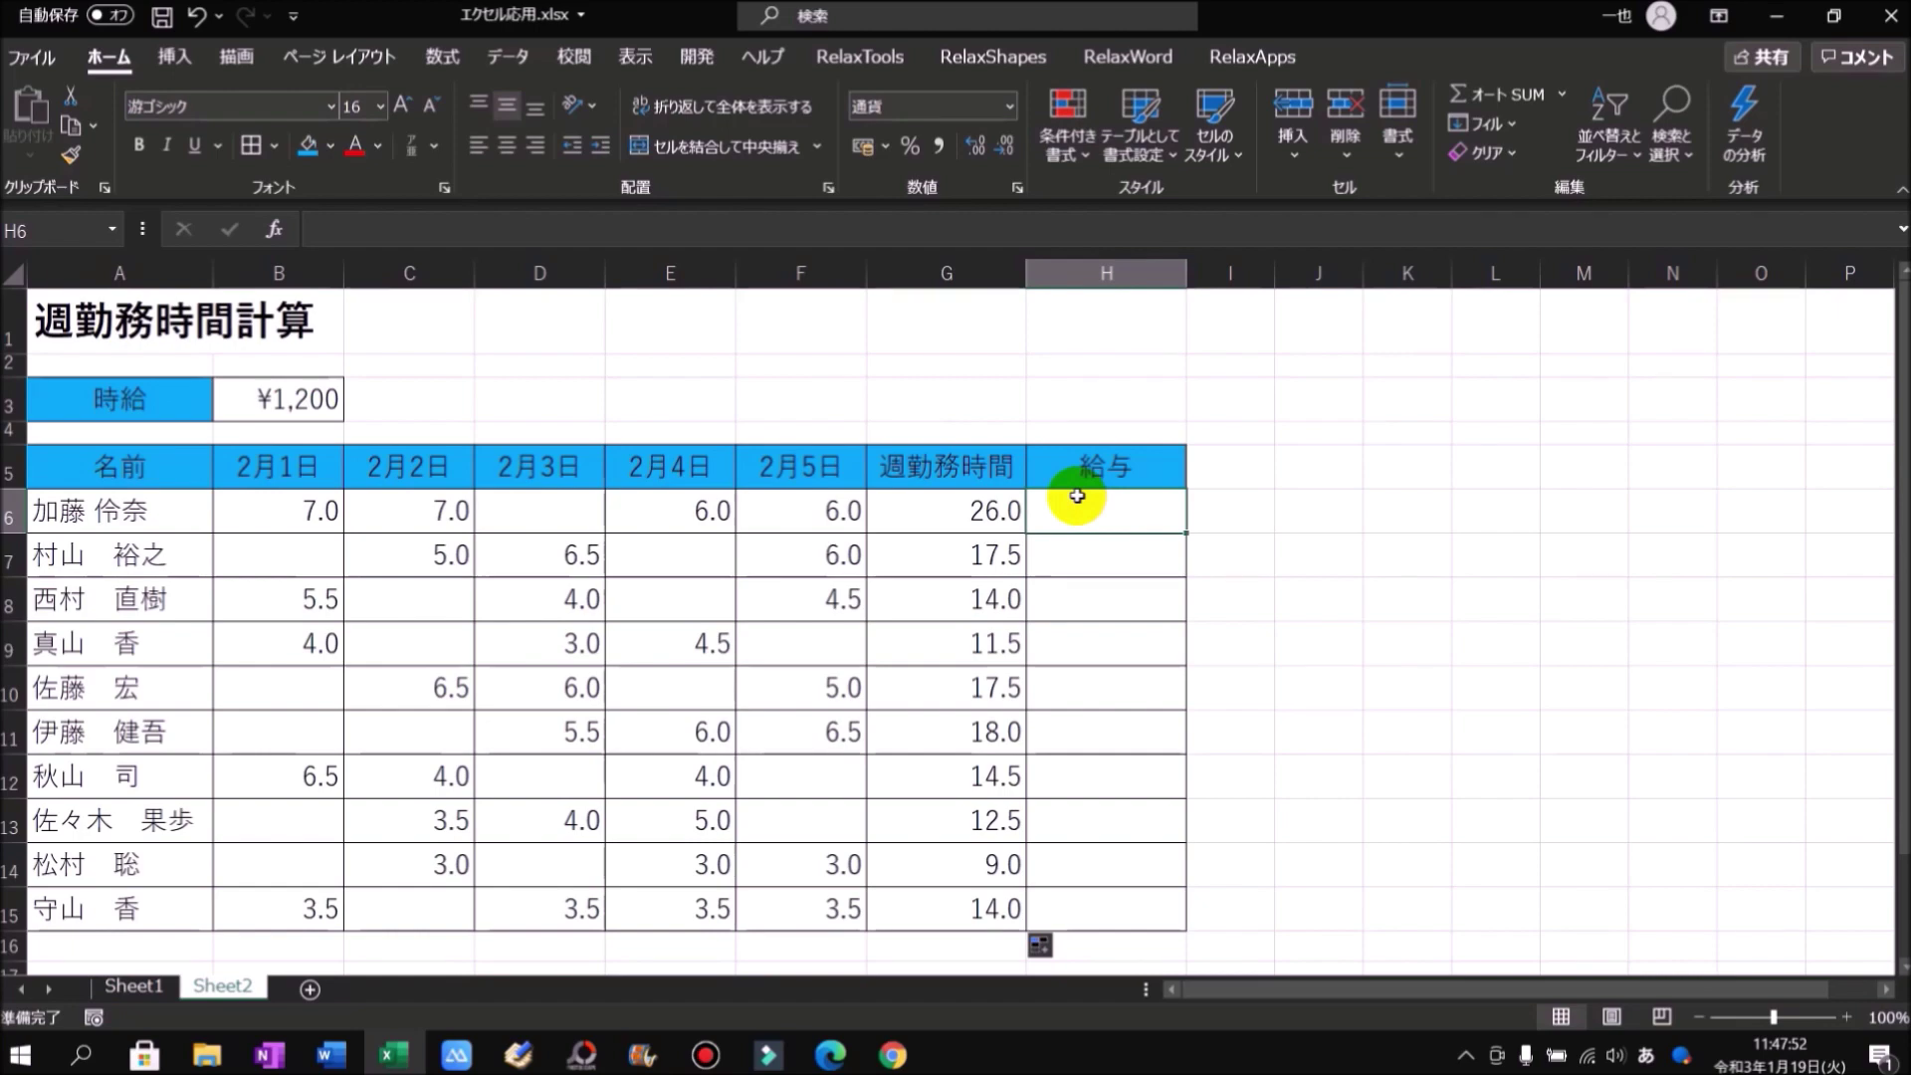
key("Zenkaku_Hankaku")
type("=")
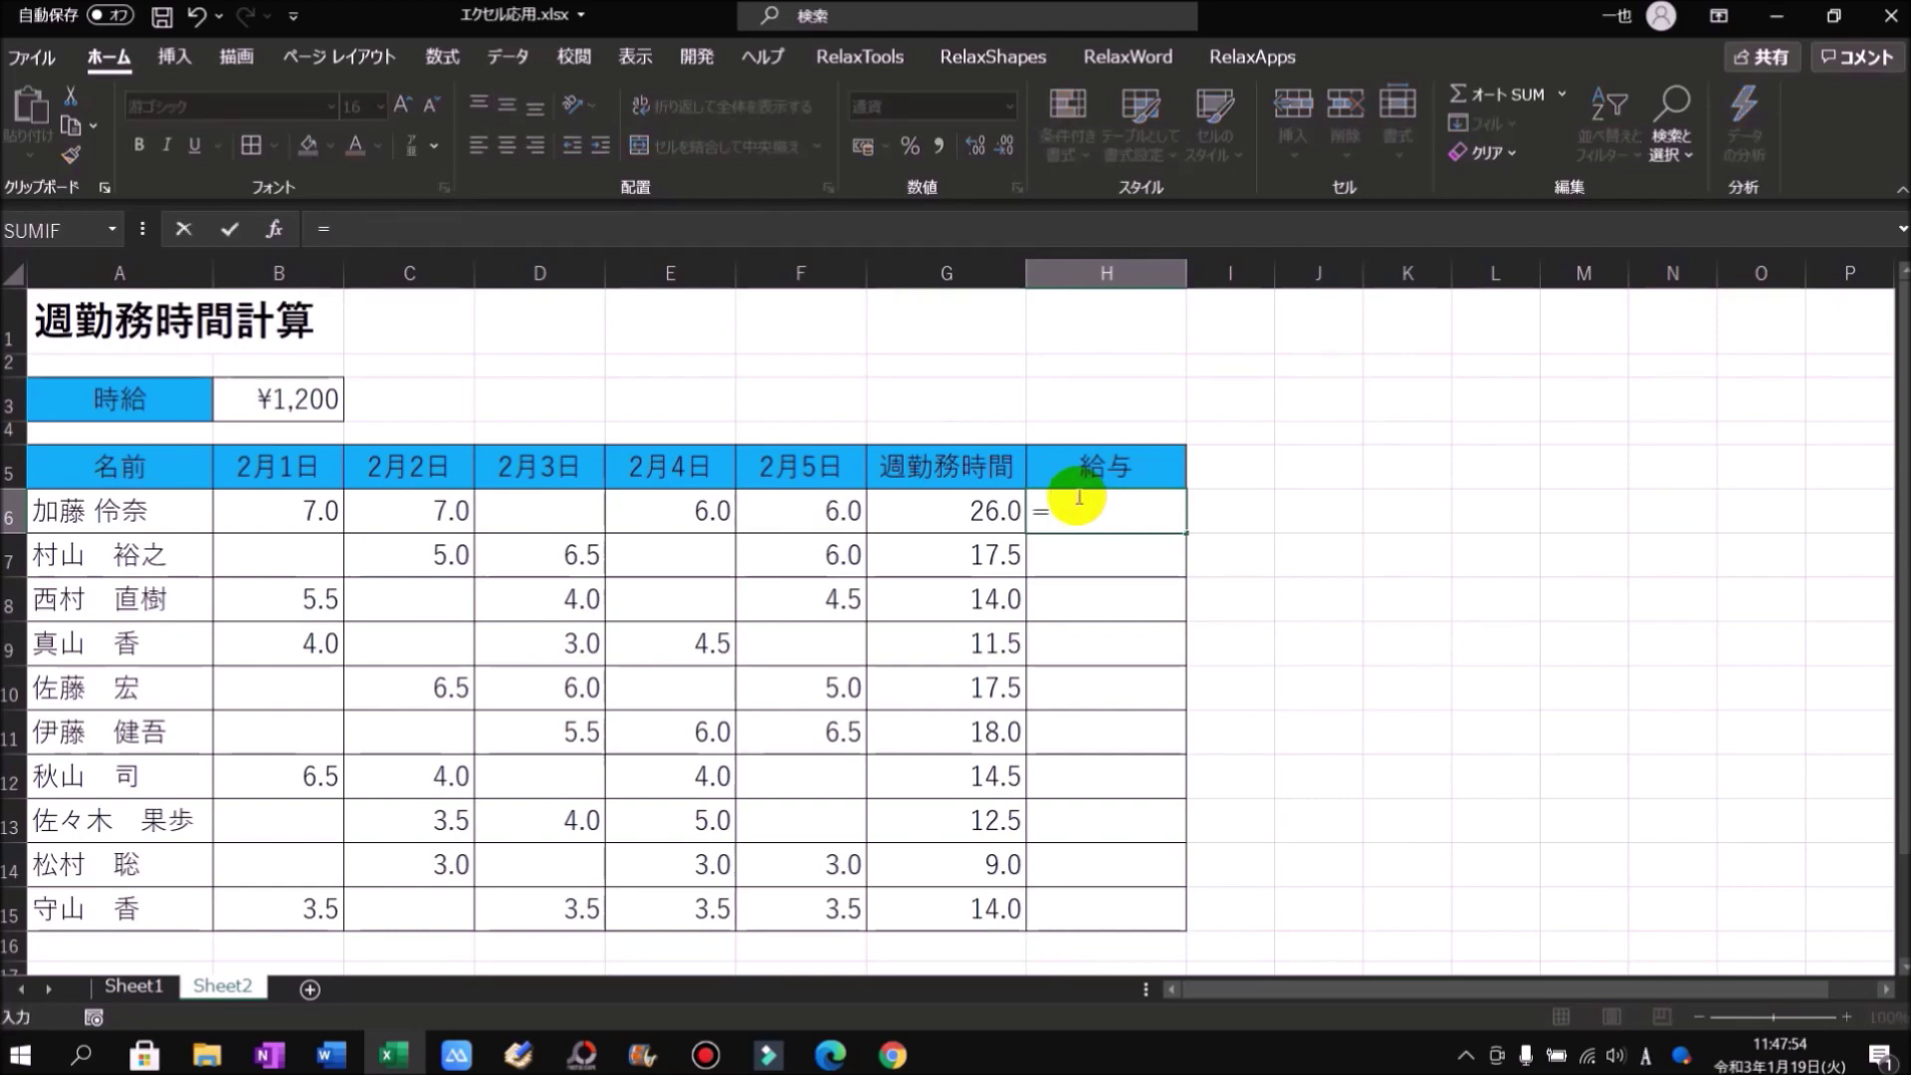
left_click(989, 510)
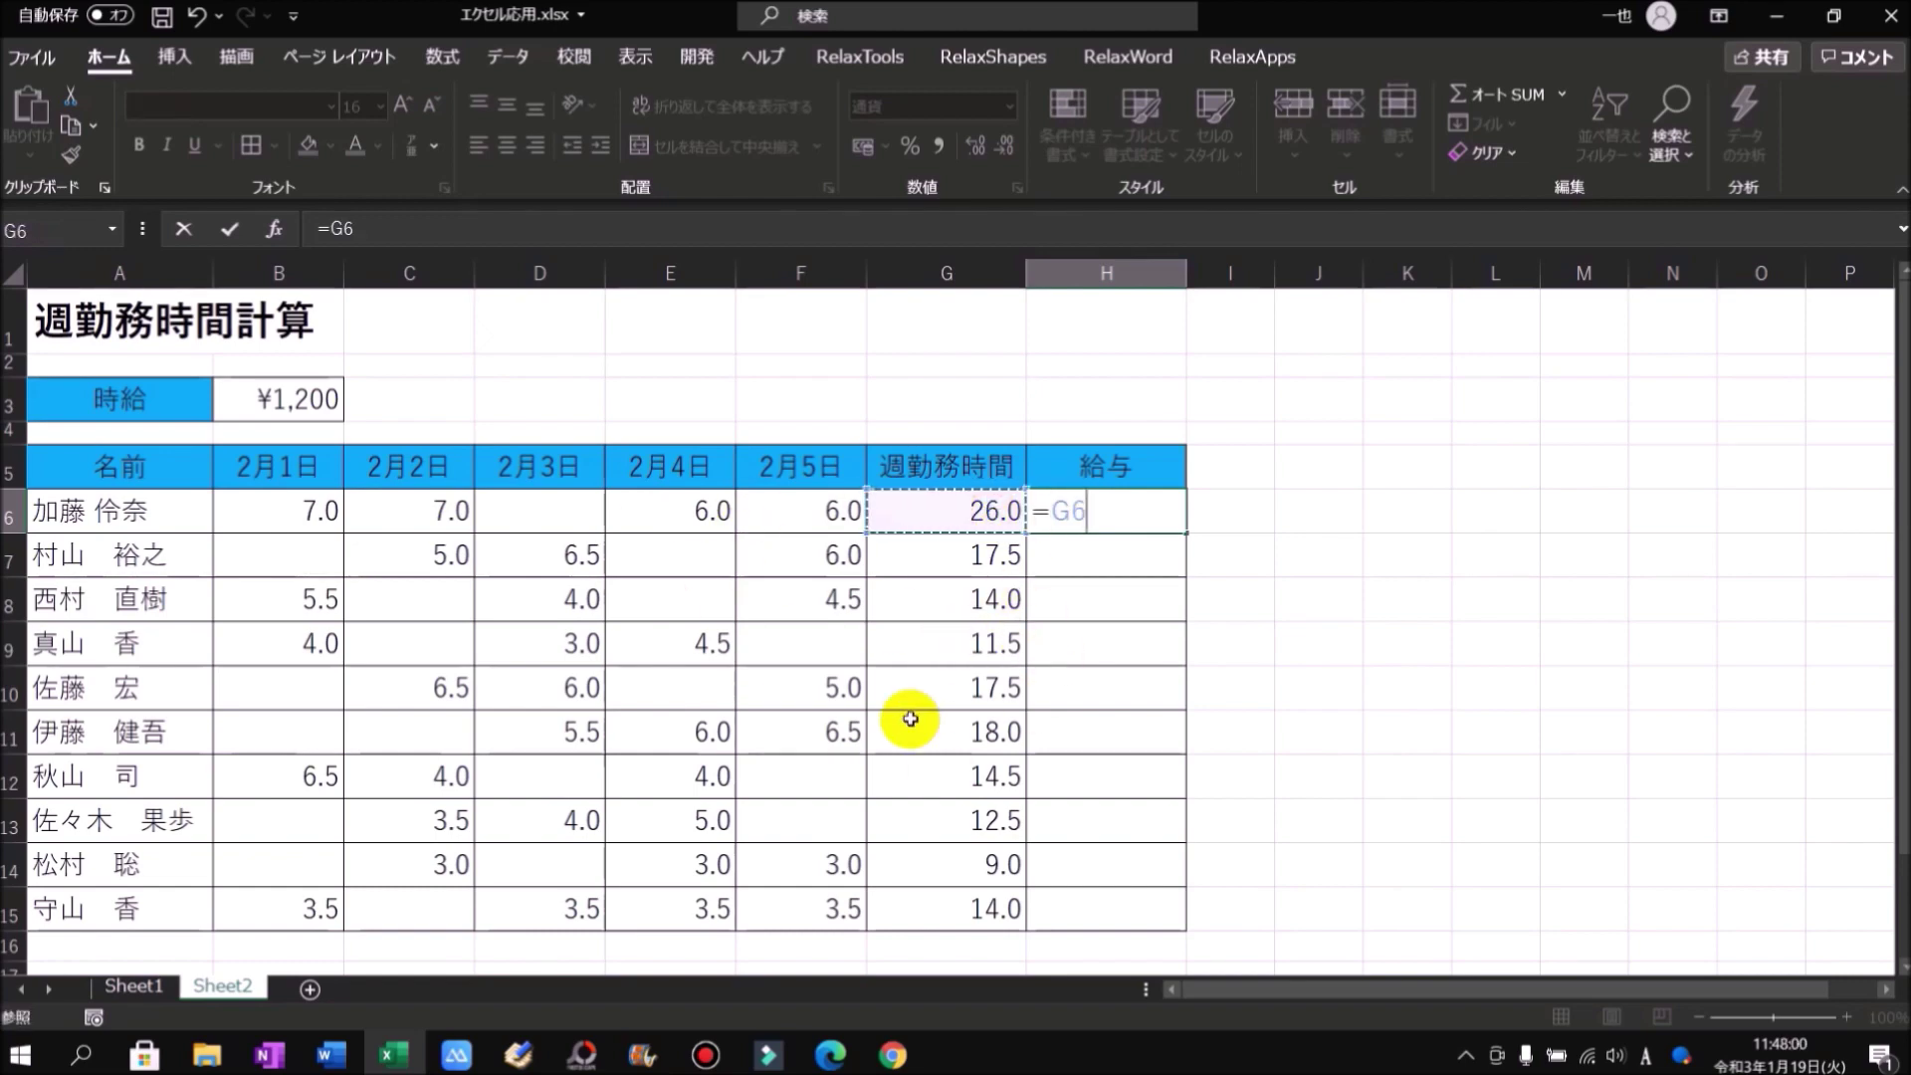
type("*")
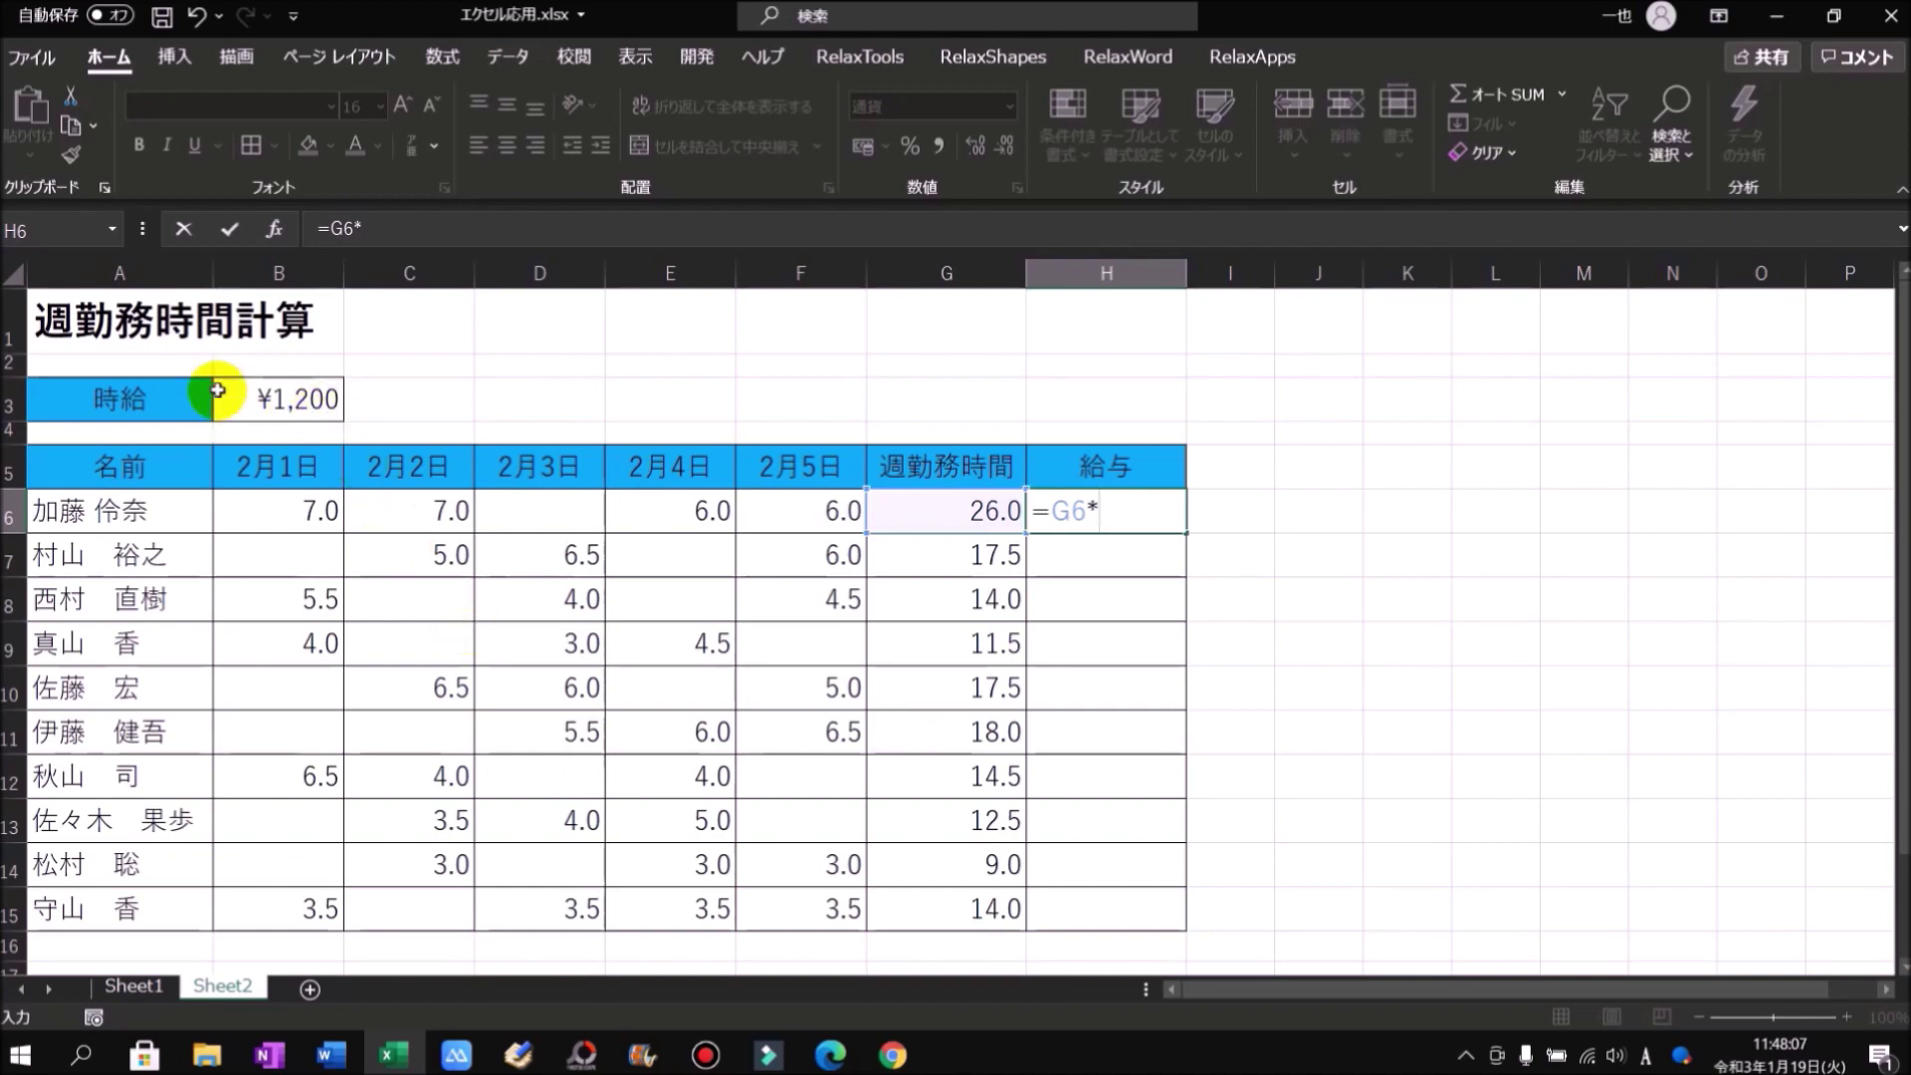
left_click(302, 403)
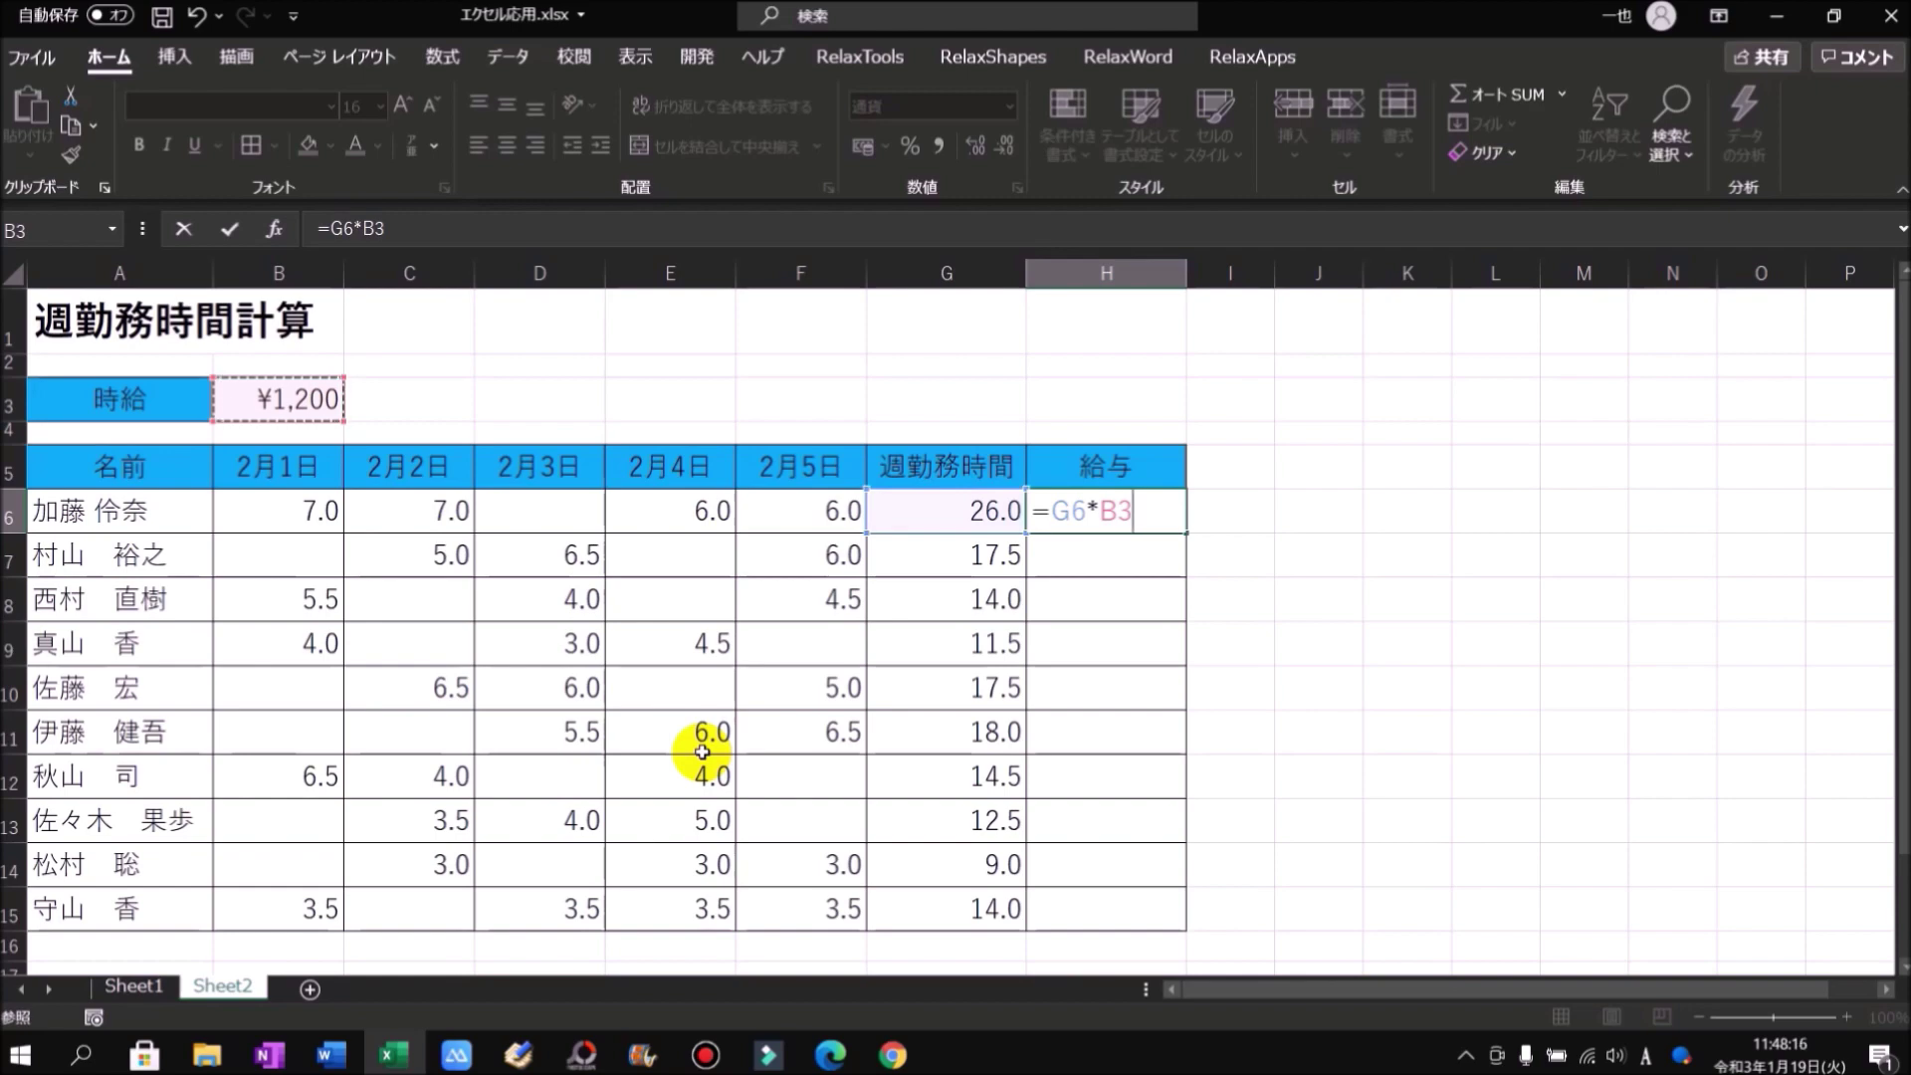
key("Return")
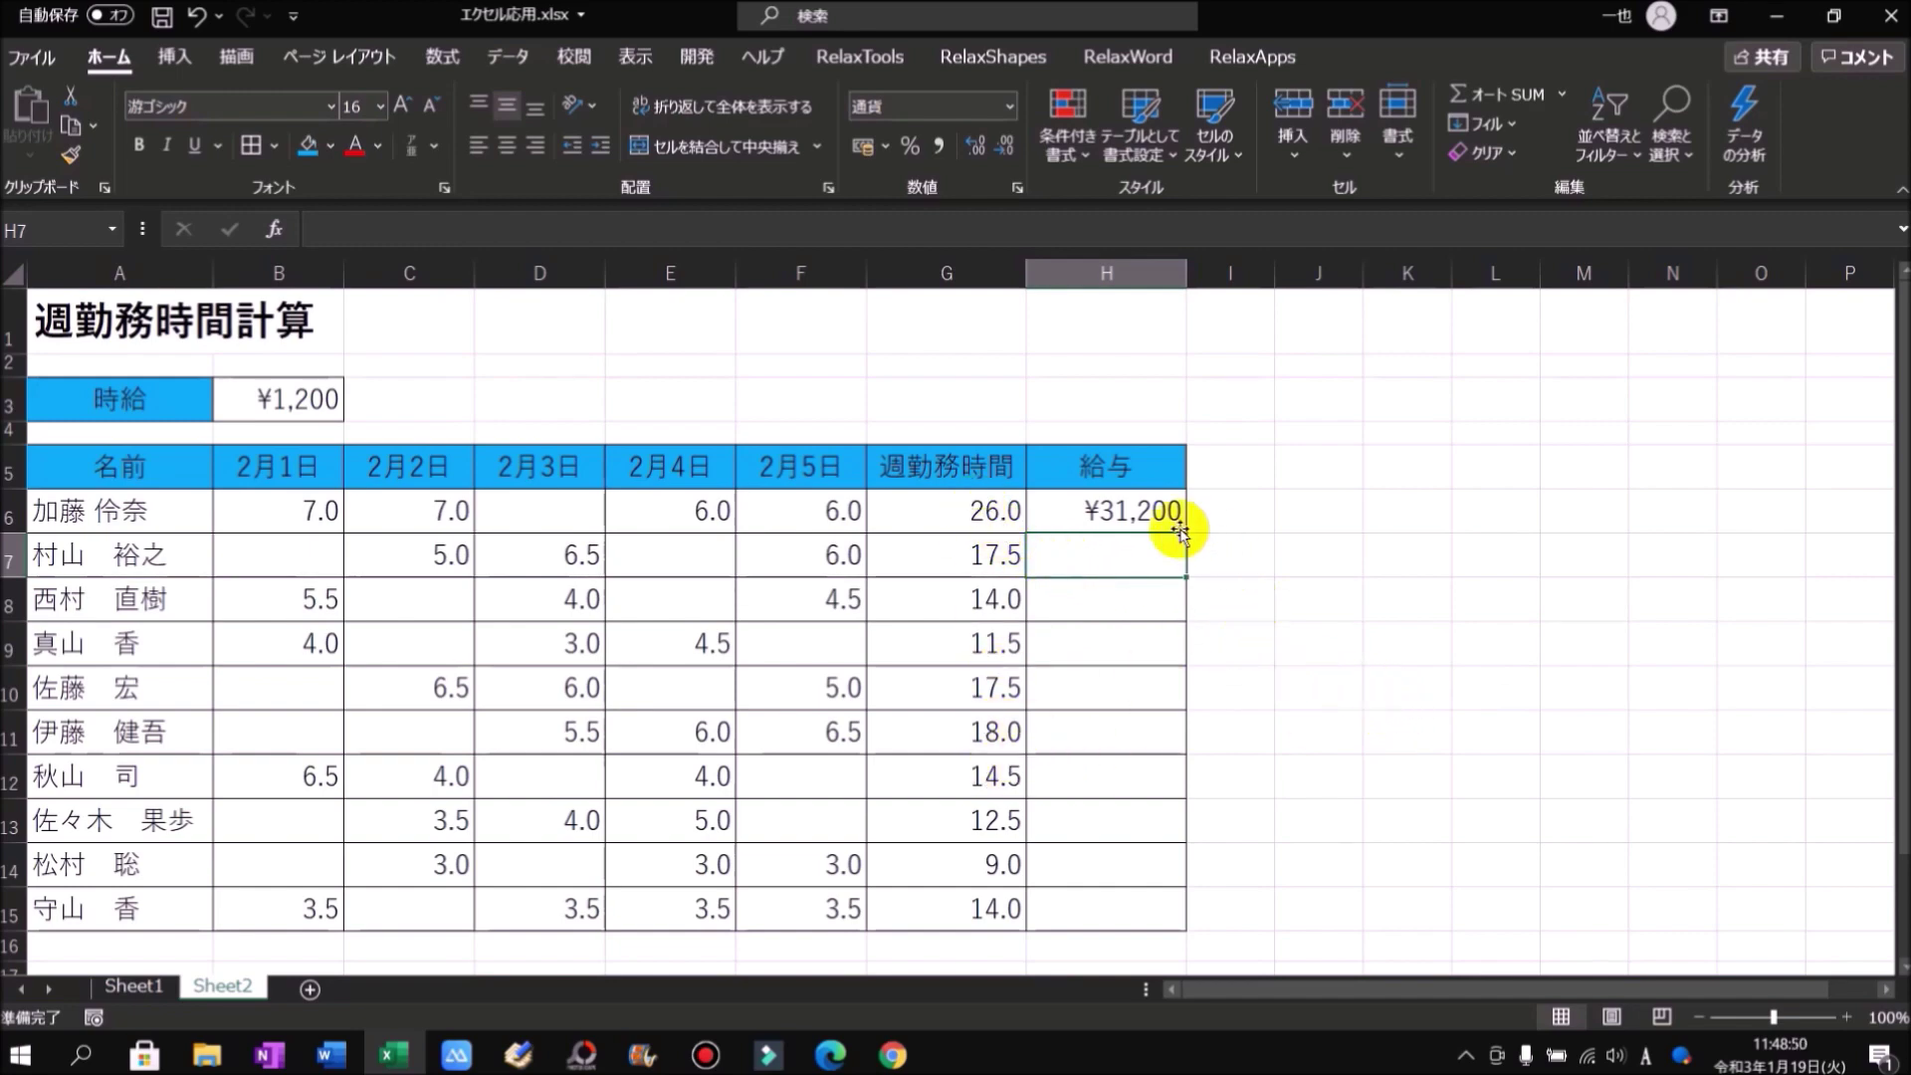
left_click(1130, 509)
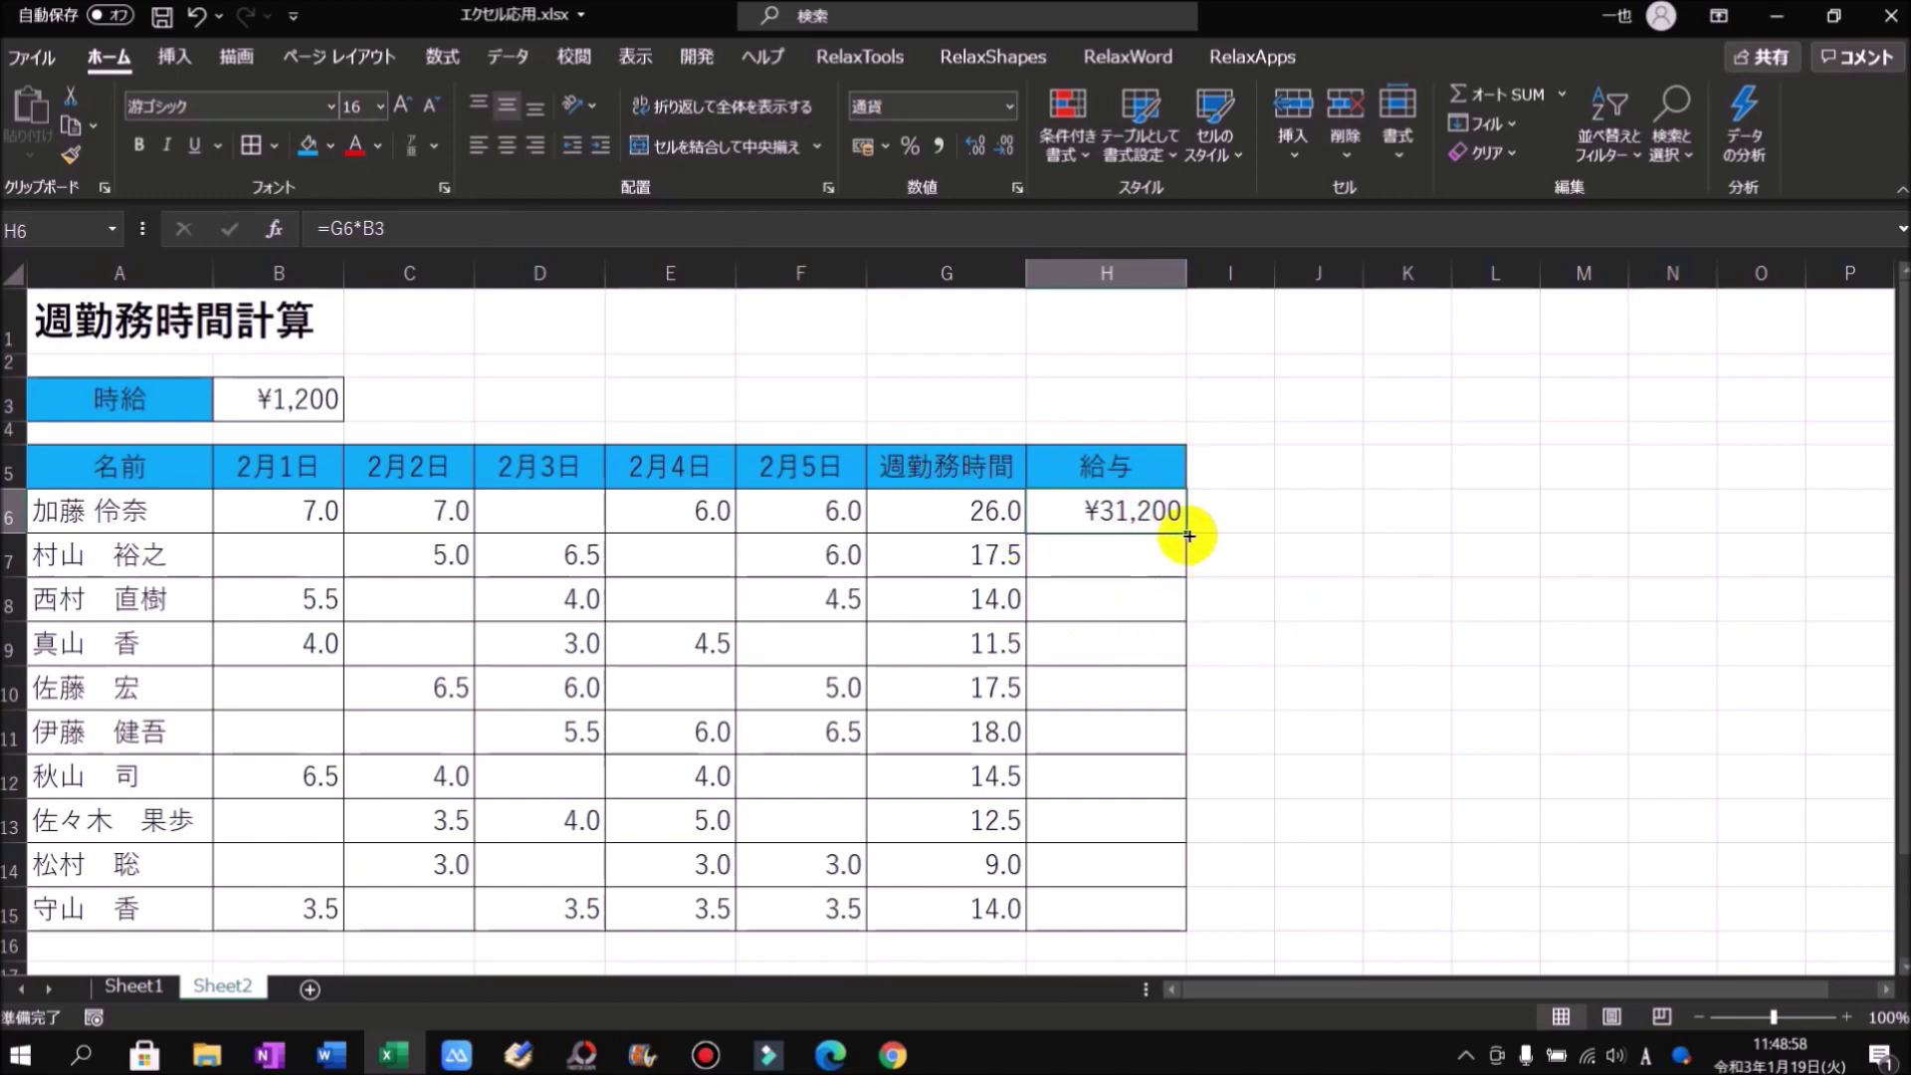
left_click_drag(1186, 534, 1190, 905)
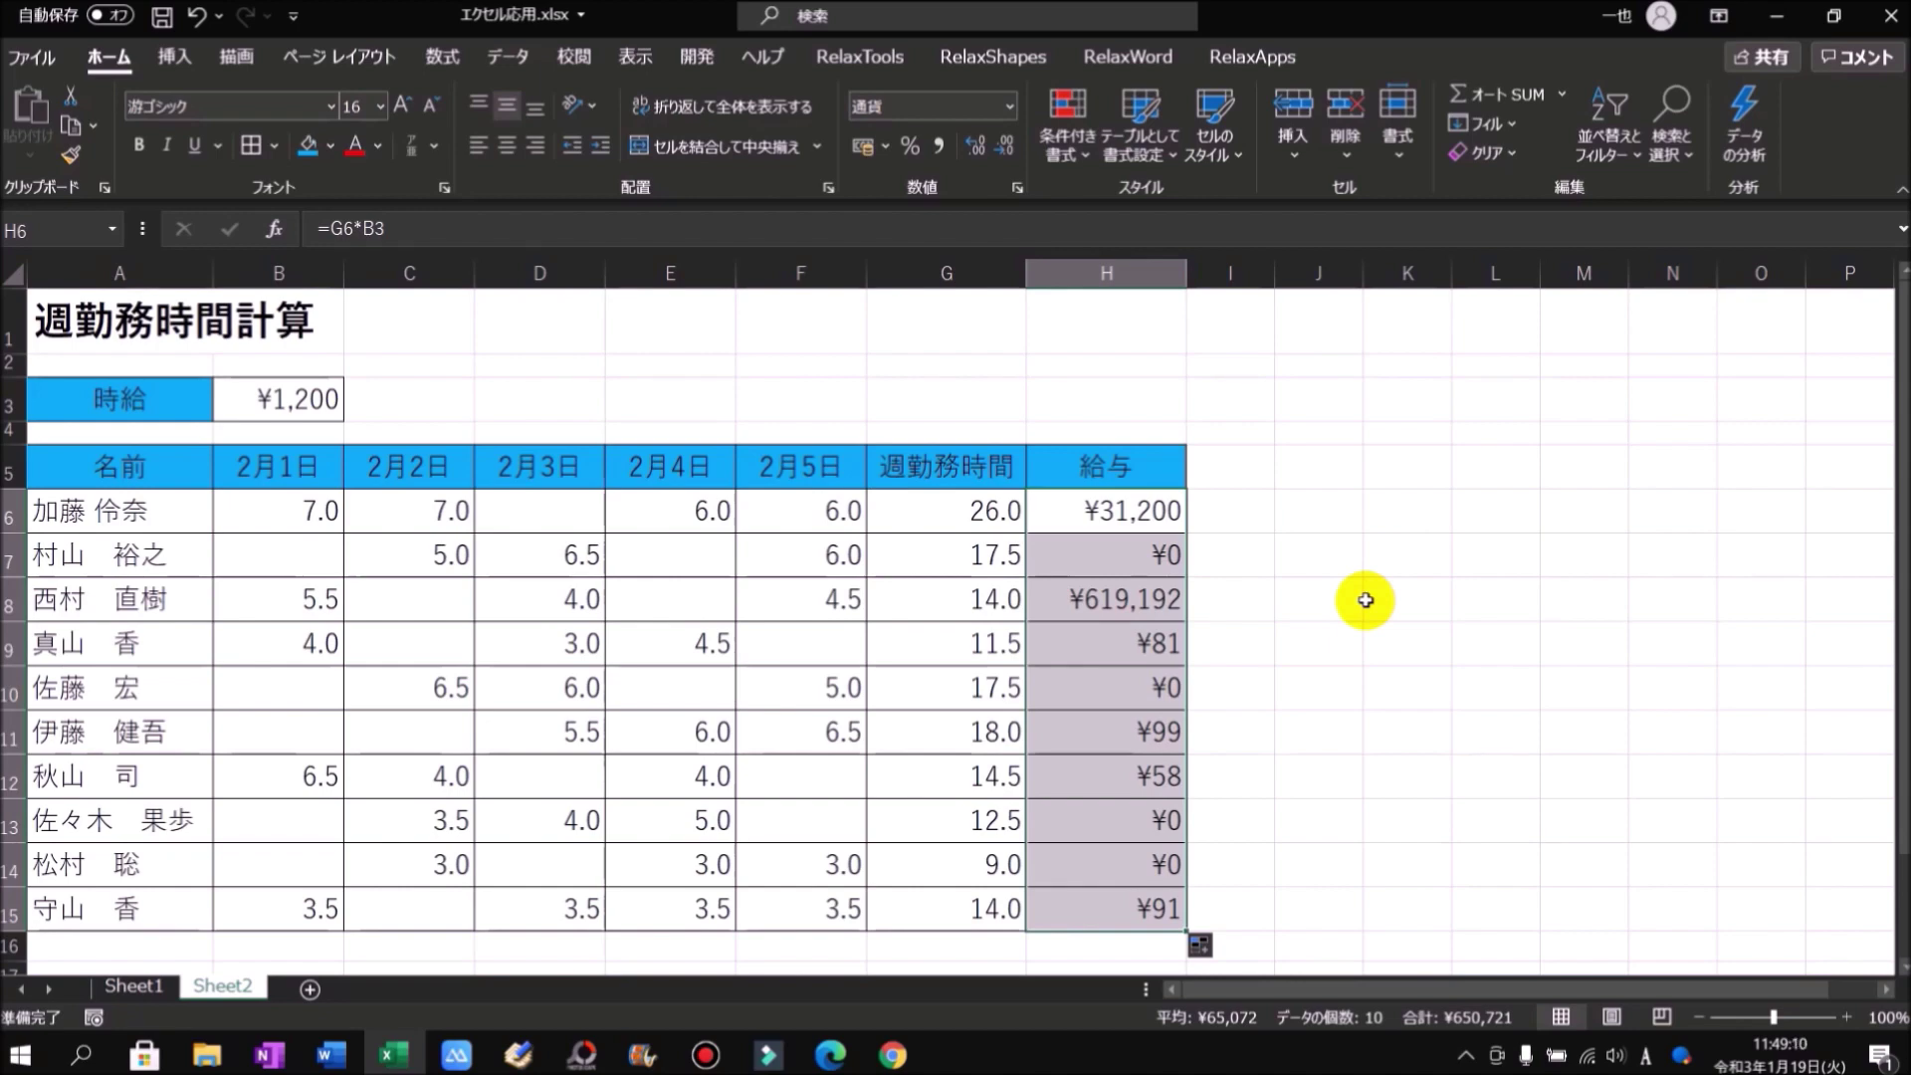
left_click(1124, 563)
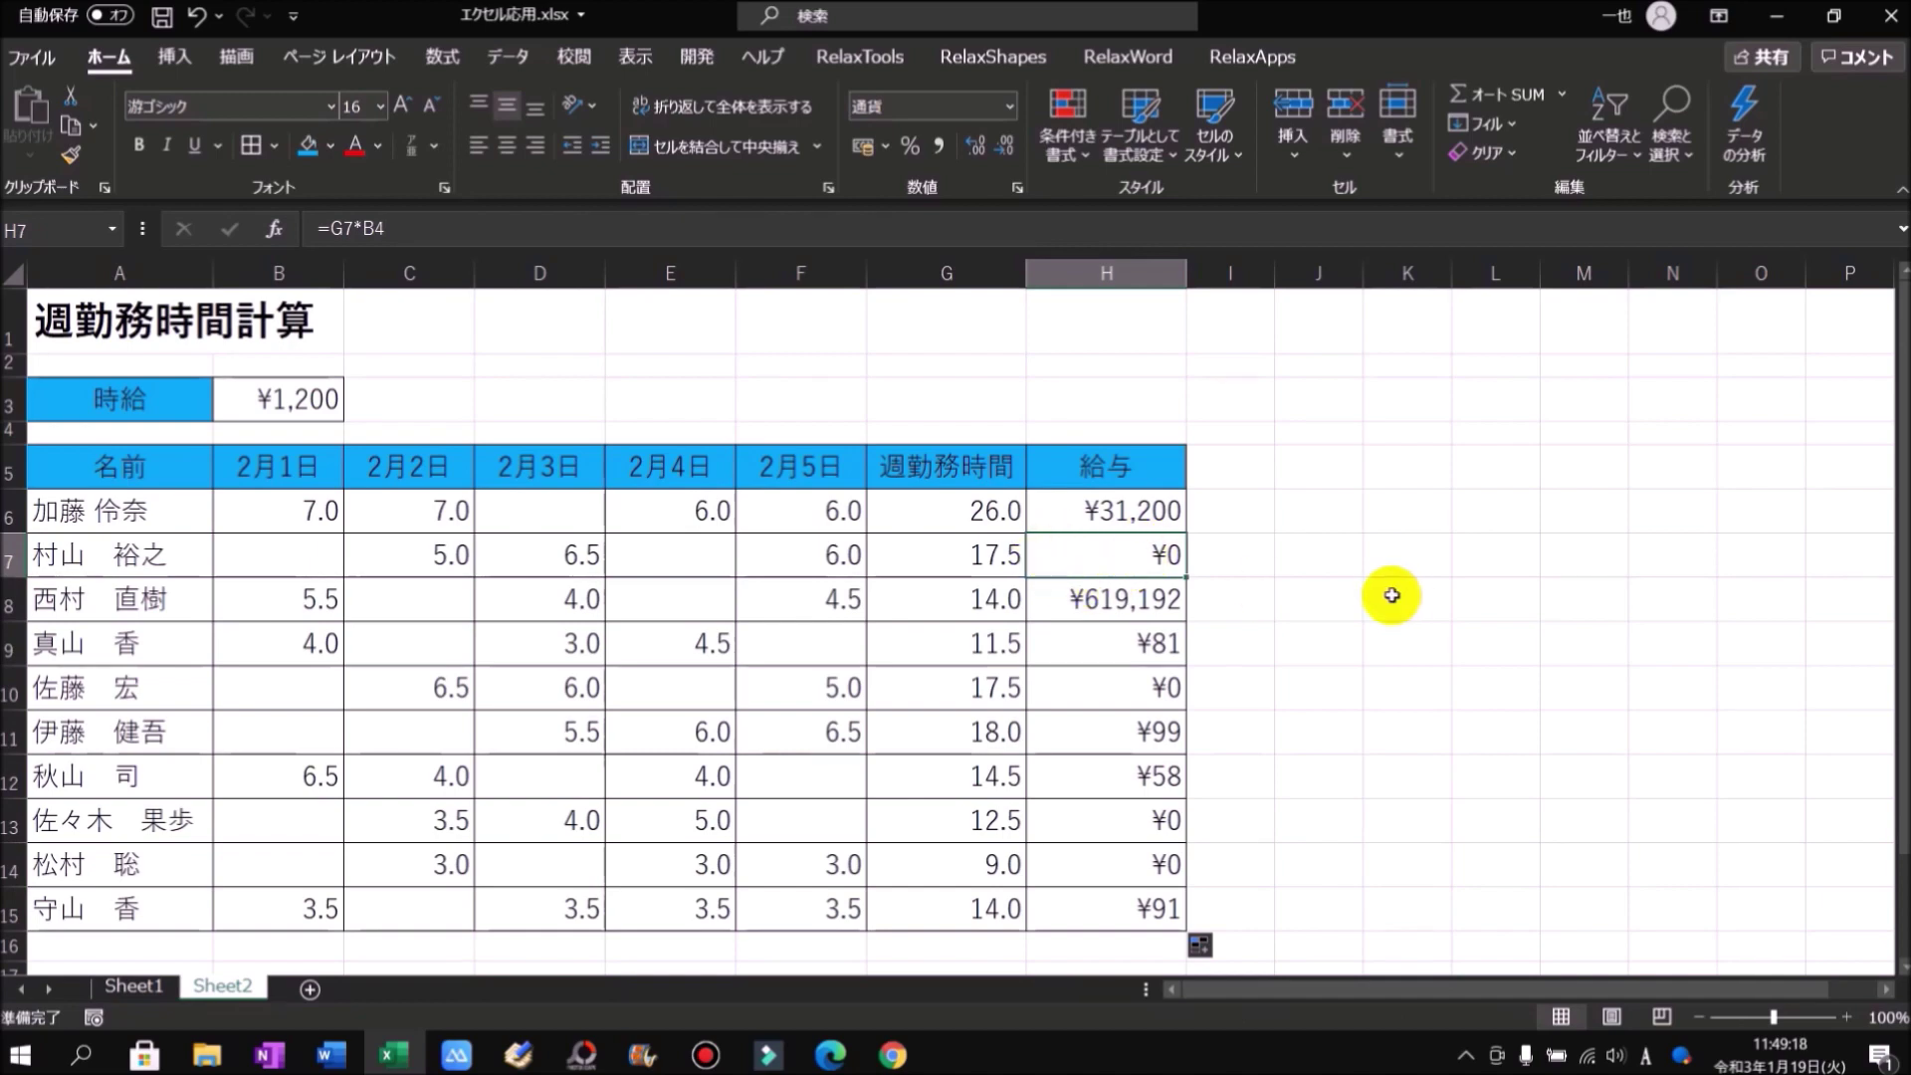
left_click(1131, 511)
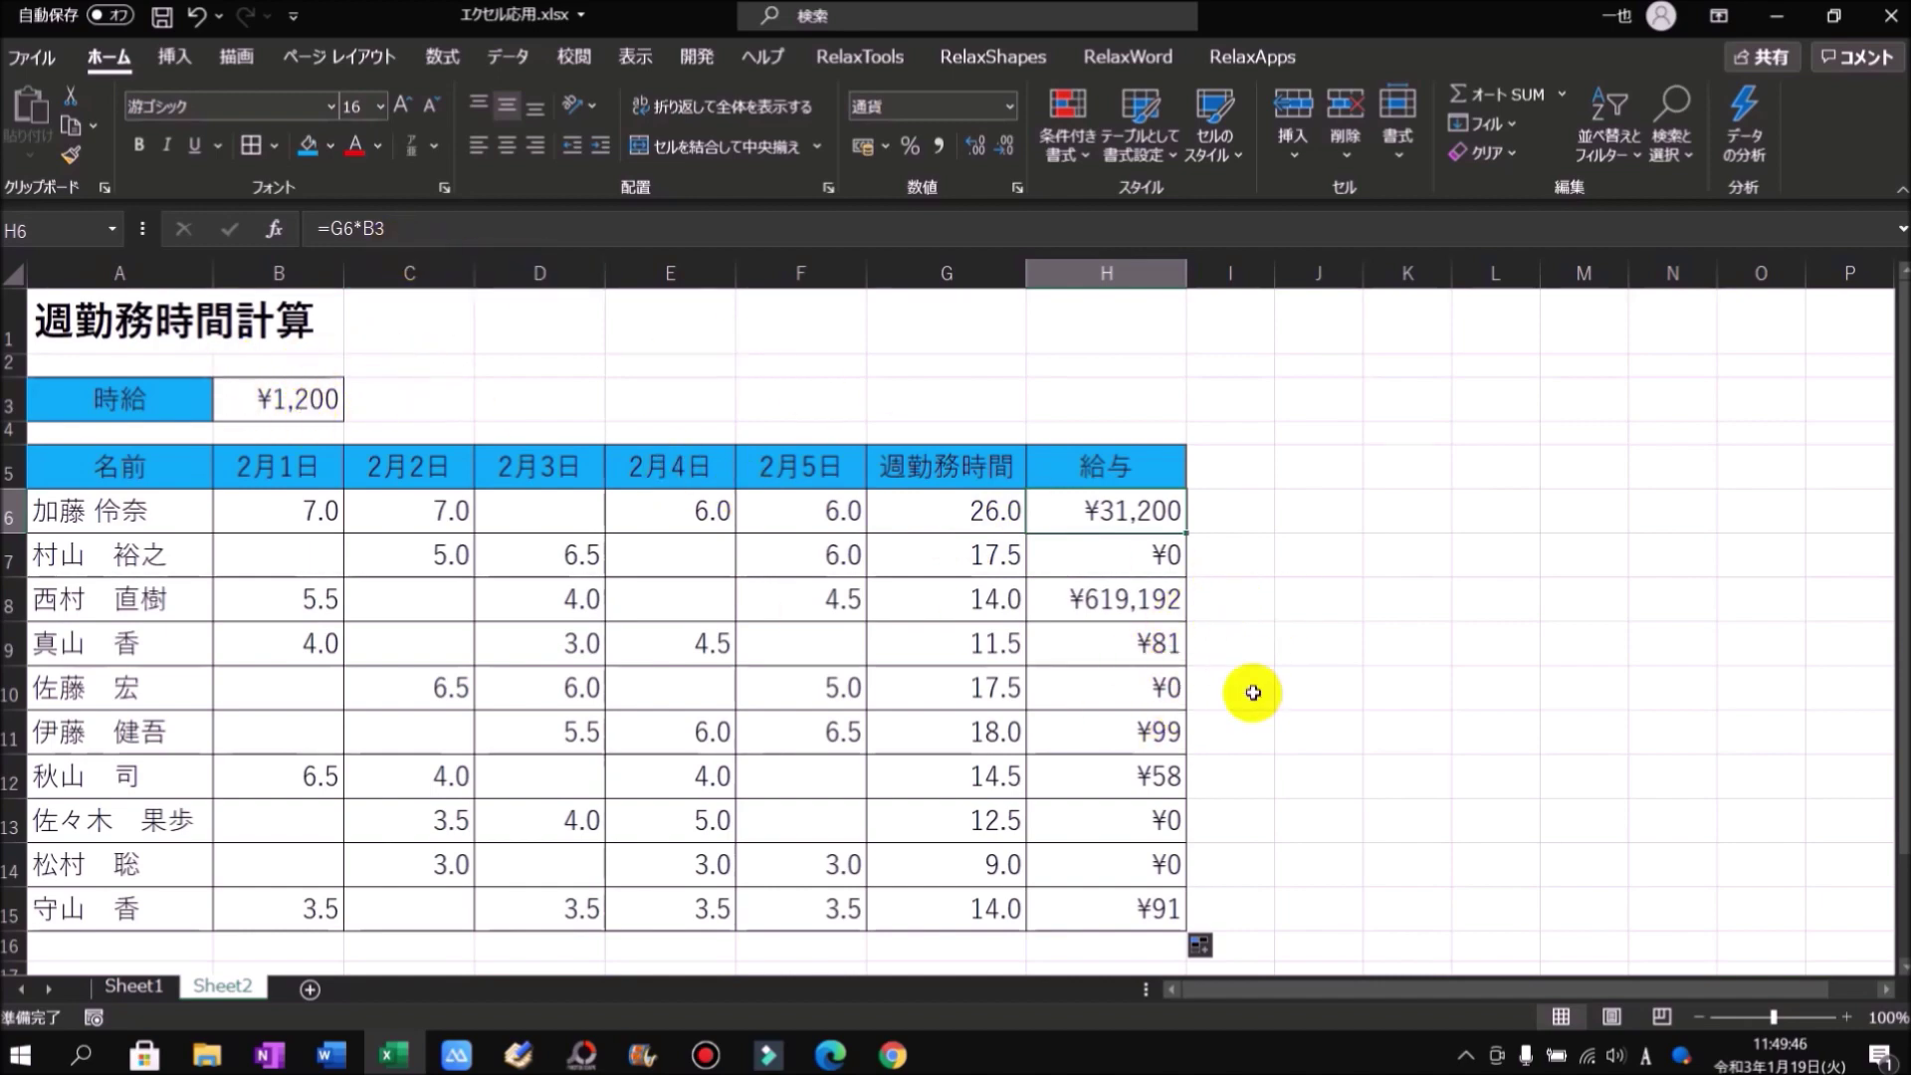
left_click(1139, 556)
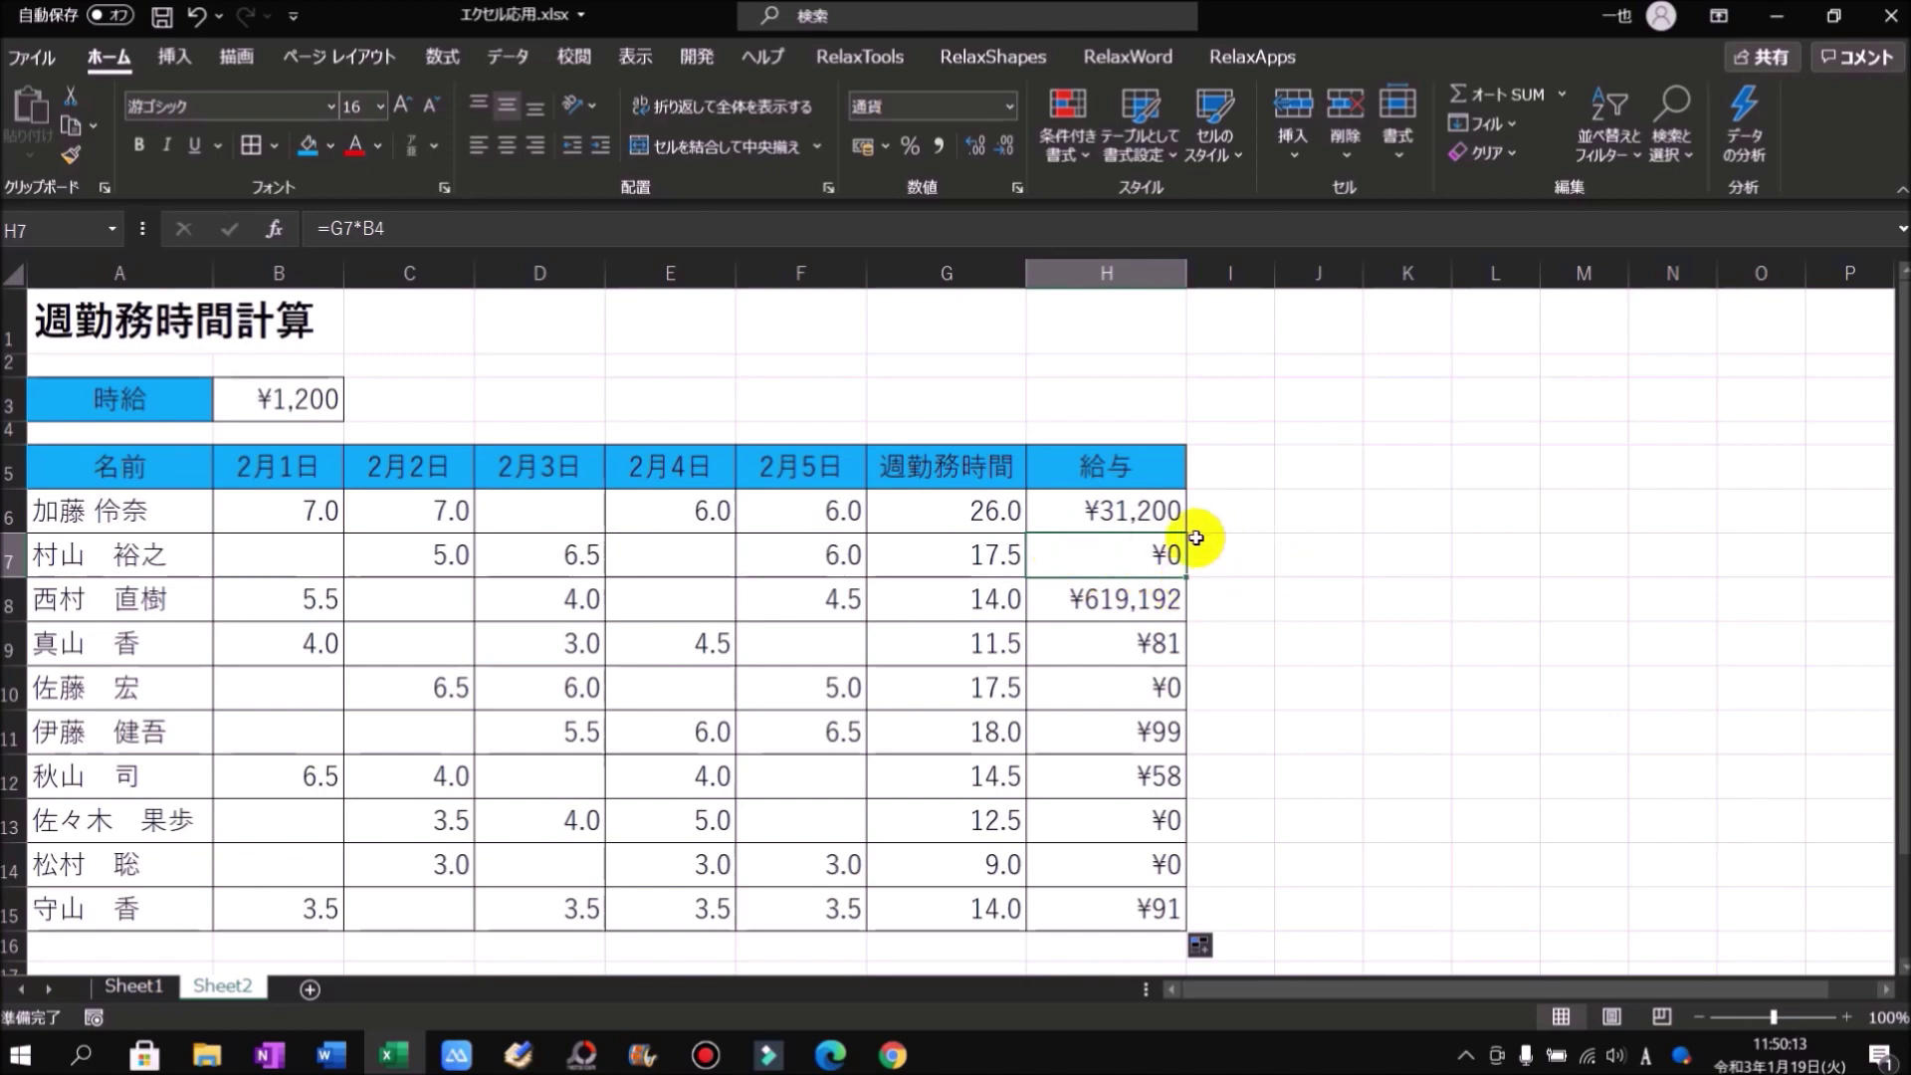
left_click(1152, 522)
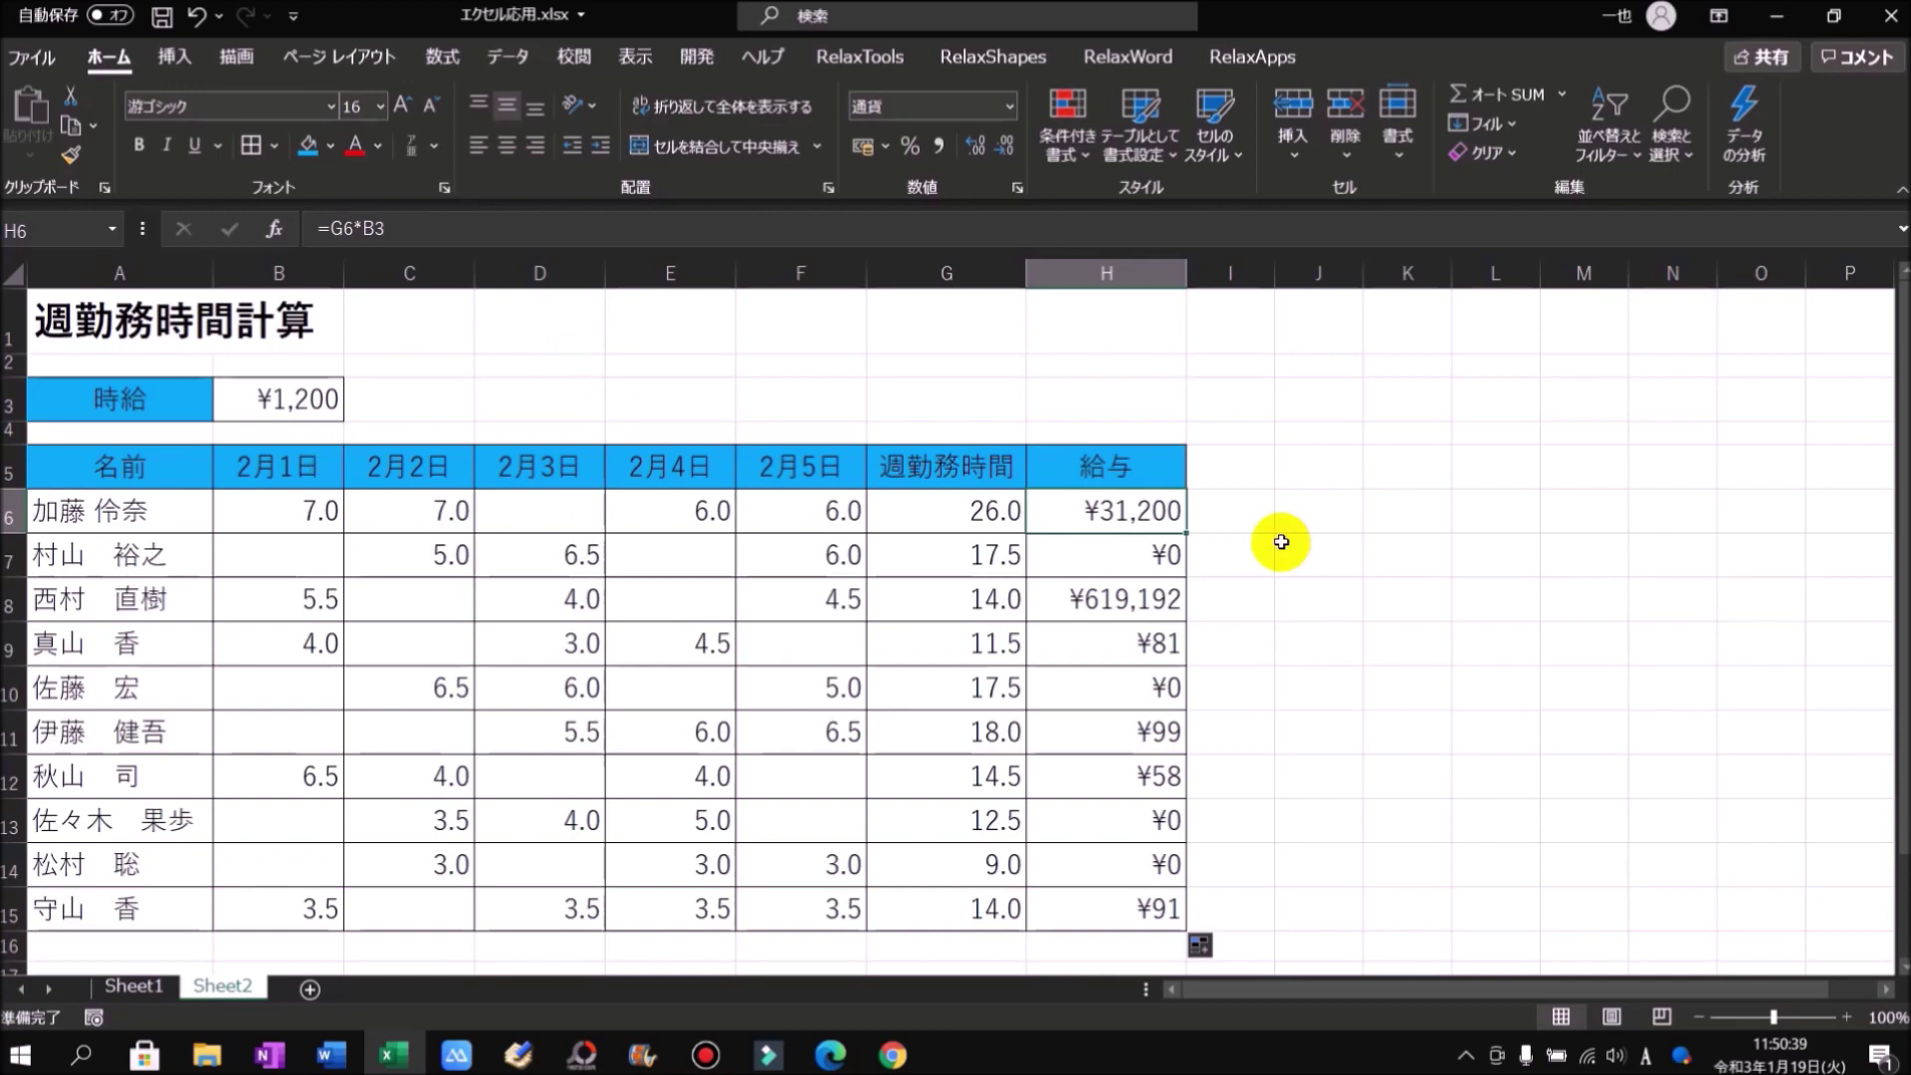
Clear H6:H15 and re-enter H6 as =G6*$B$3, locking the hourly wage cell.
left_click_drag(1123, 511, 1122, 909)
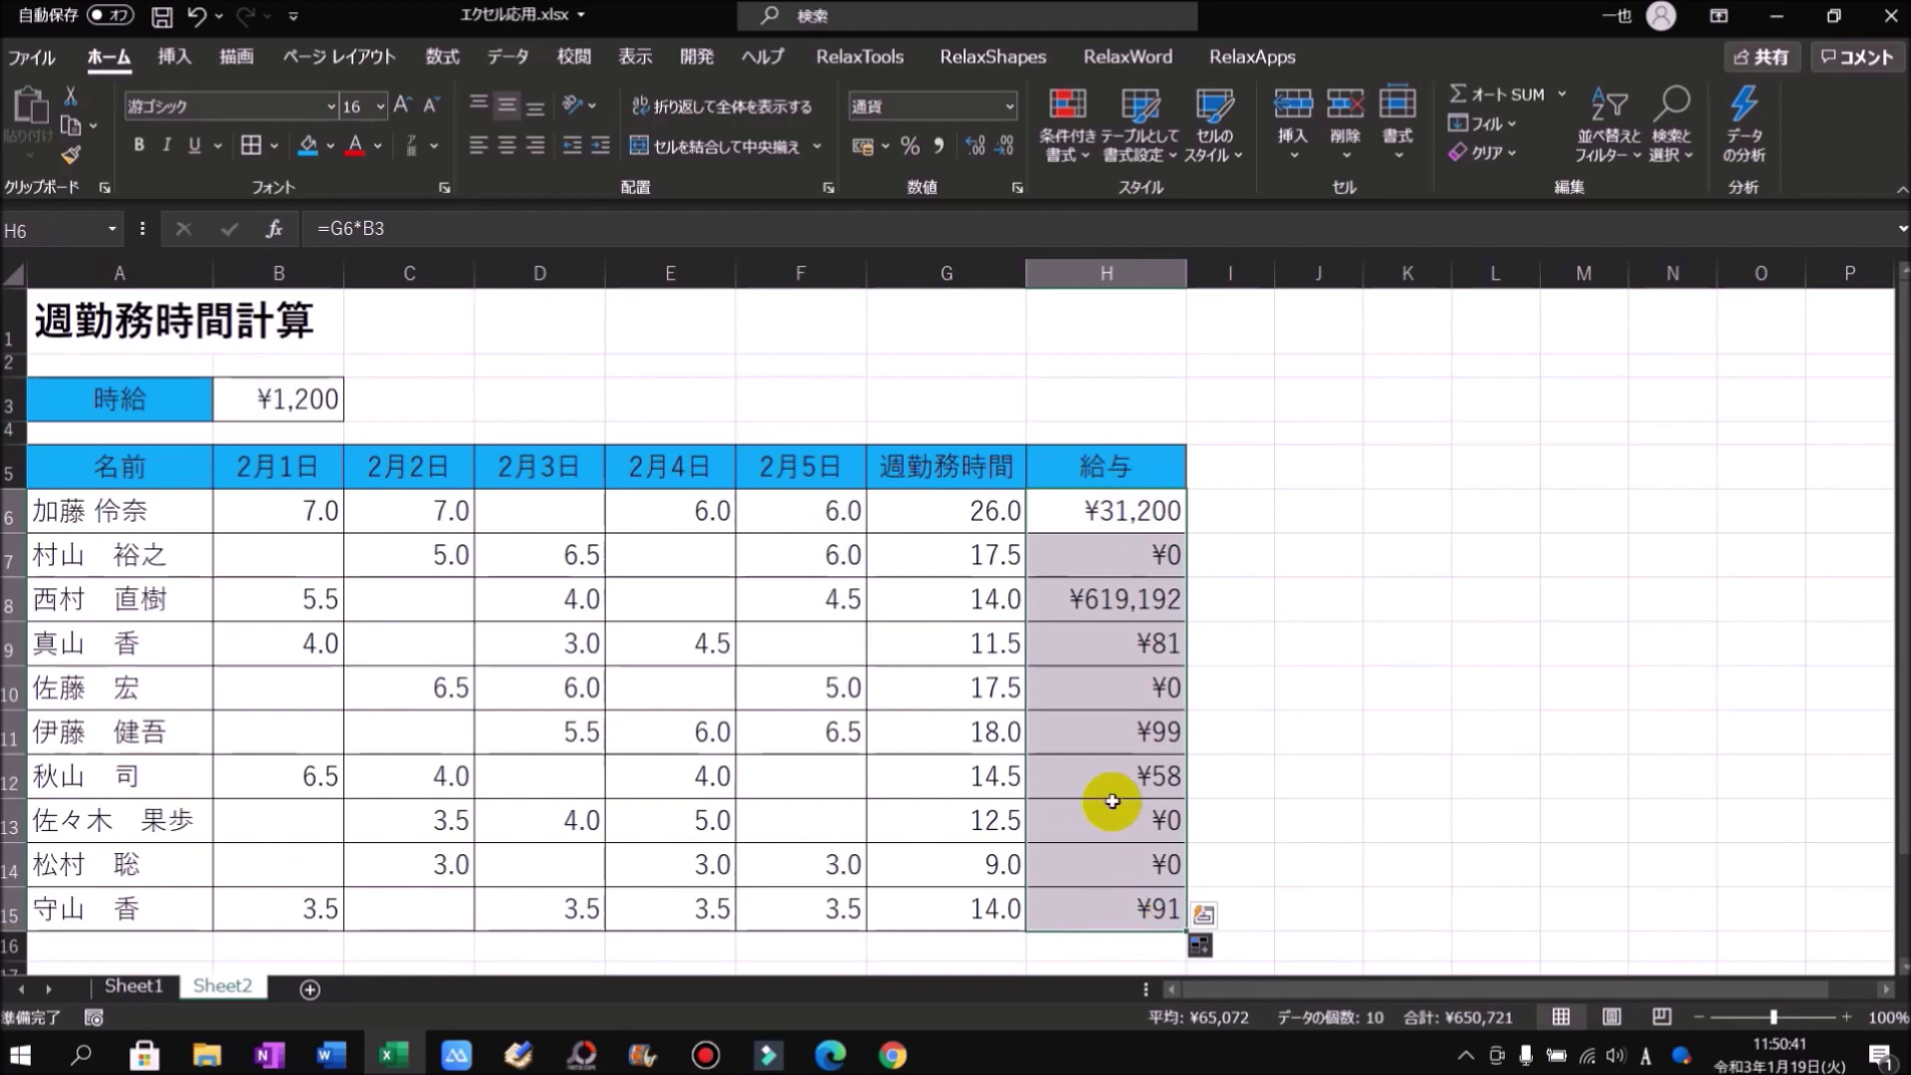
key("Delete")
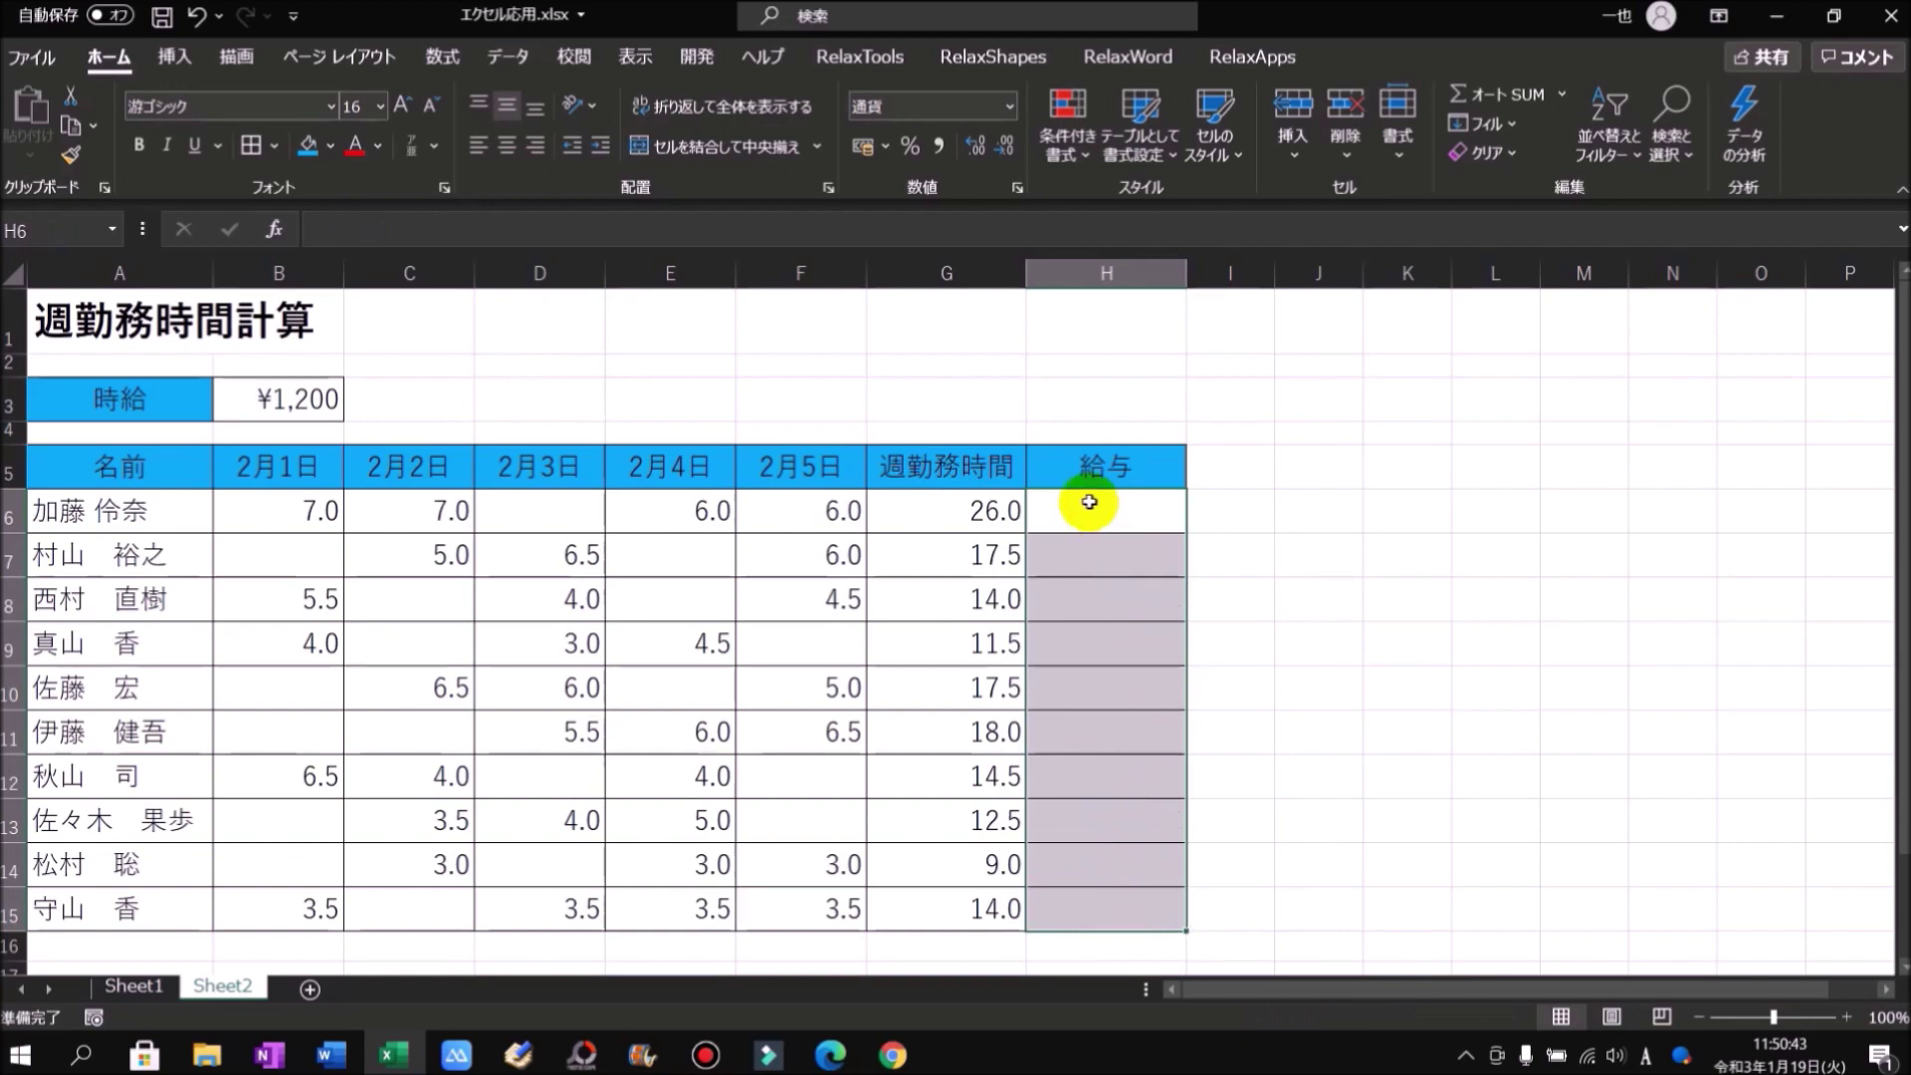
left_click(1089, 502)
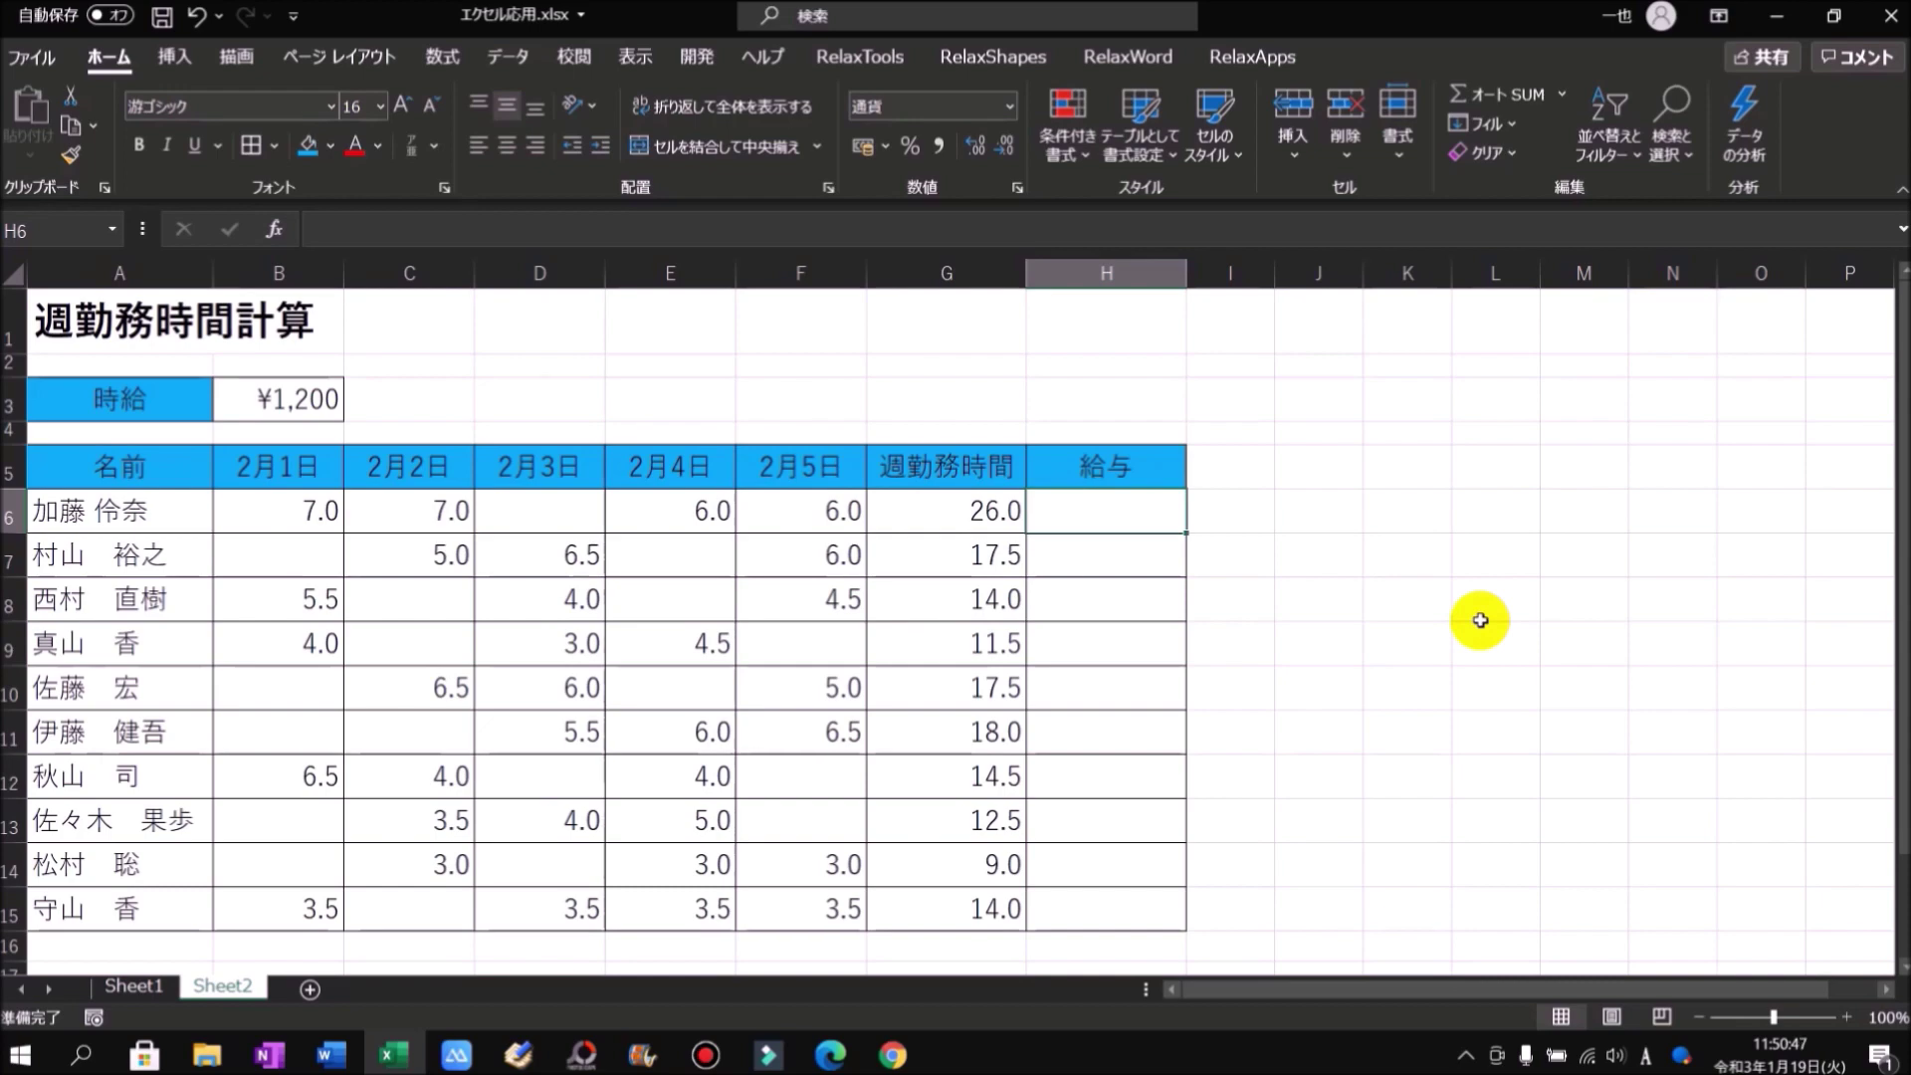
type("=")
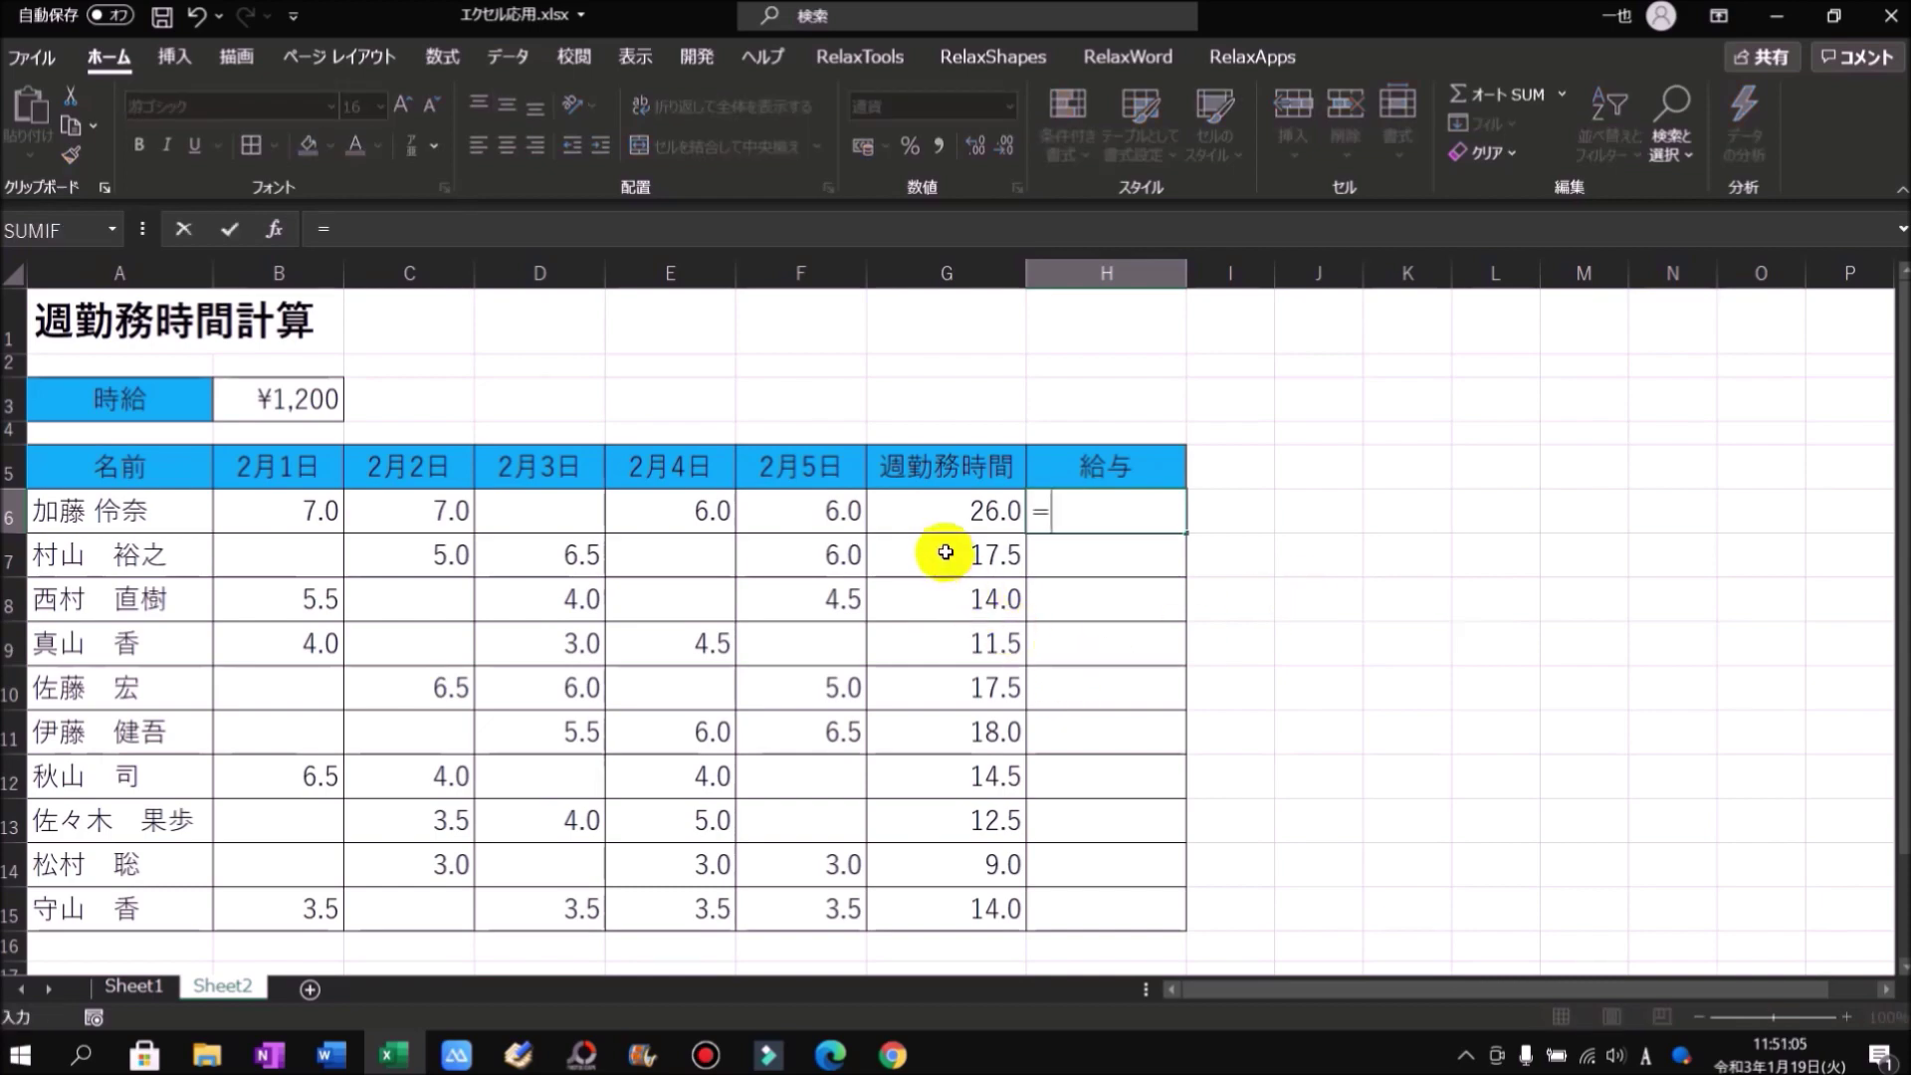
left_click(960, 509)
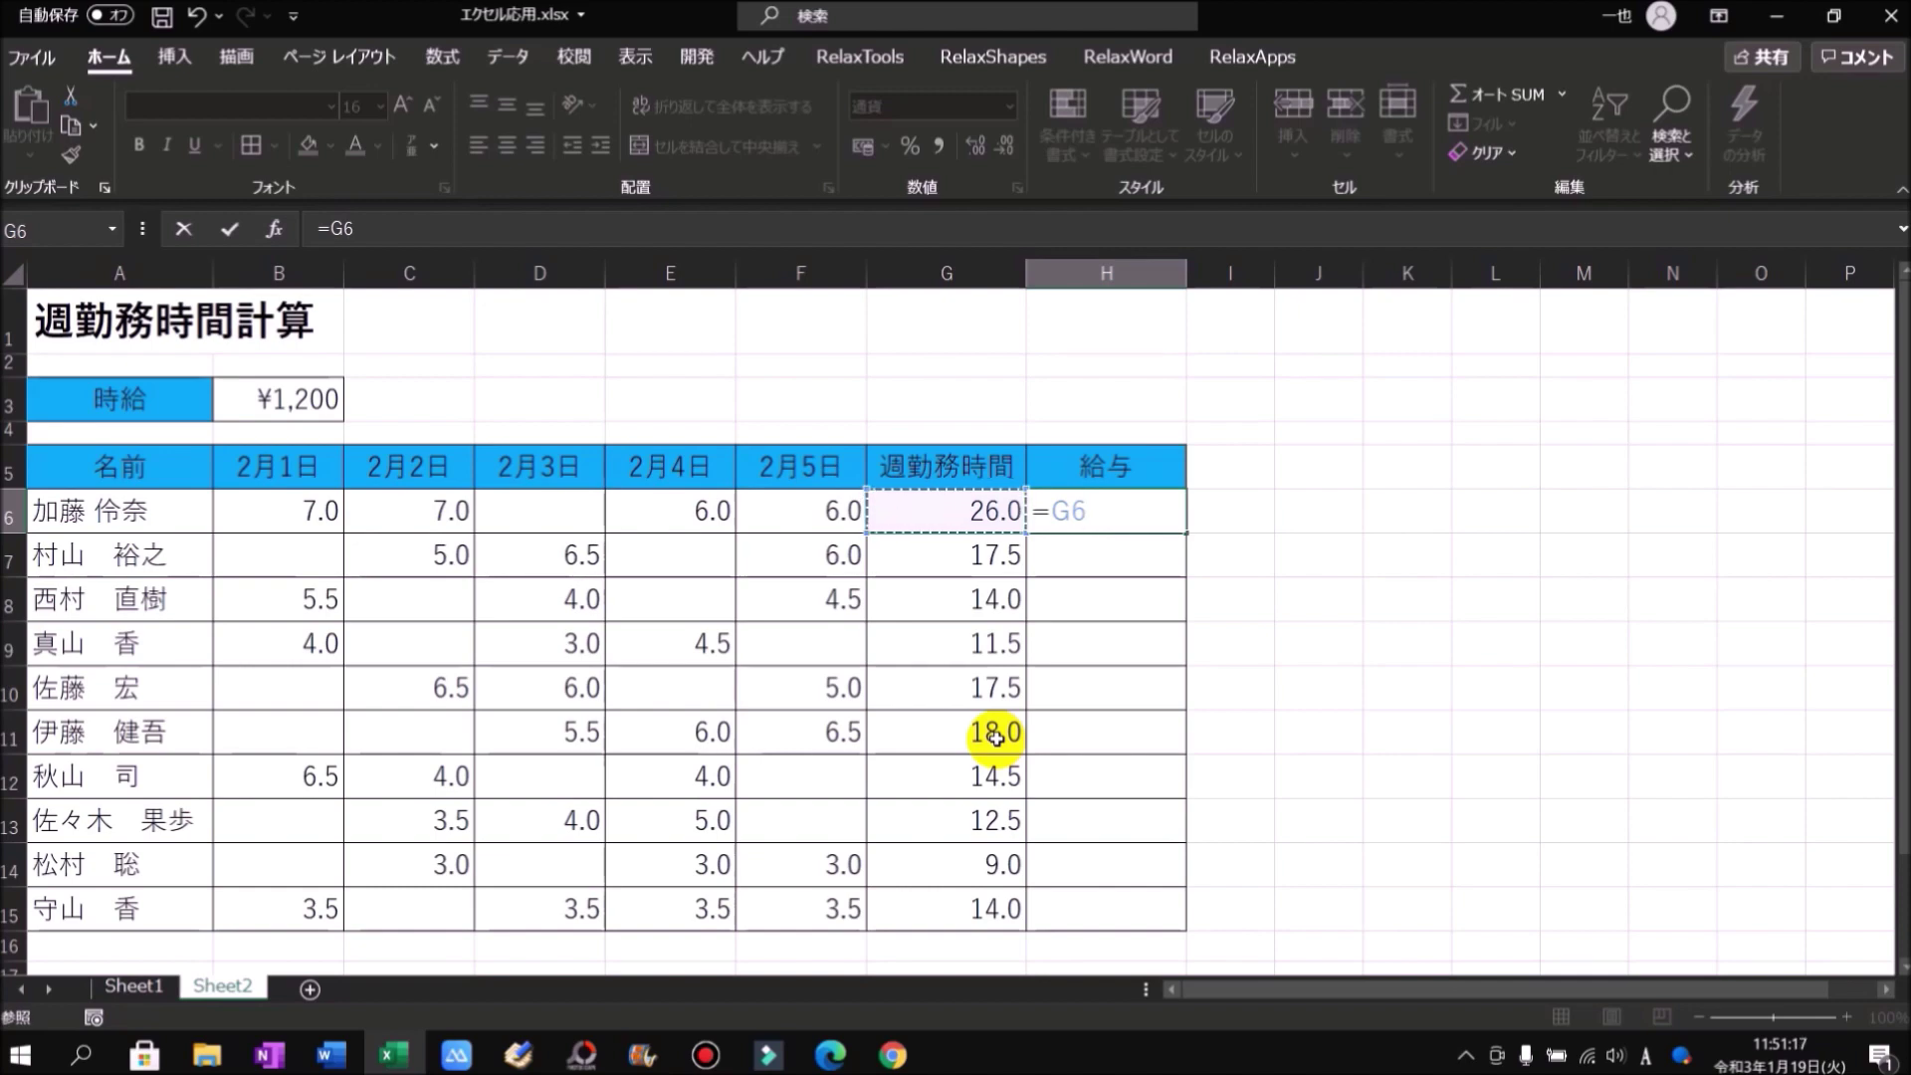
type("*")
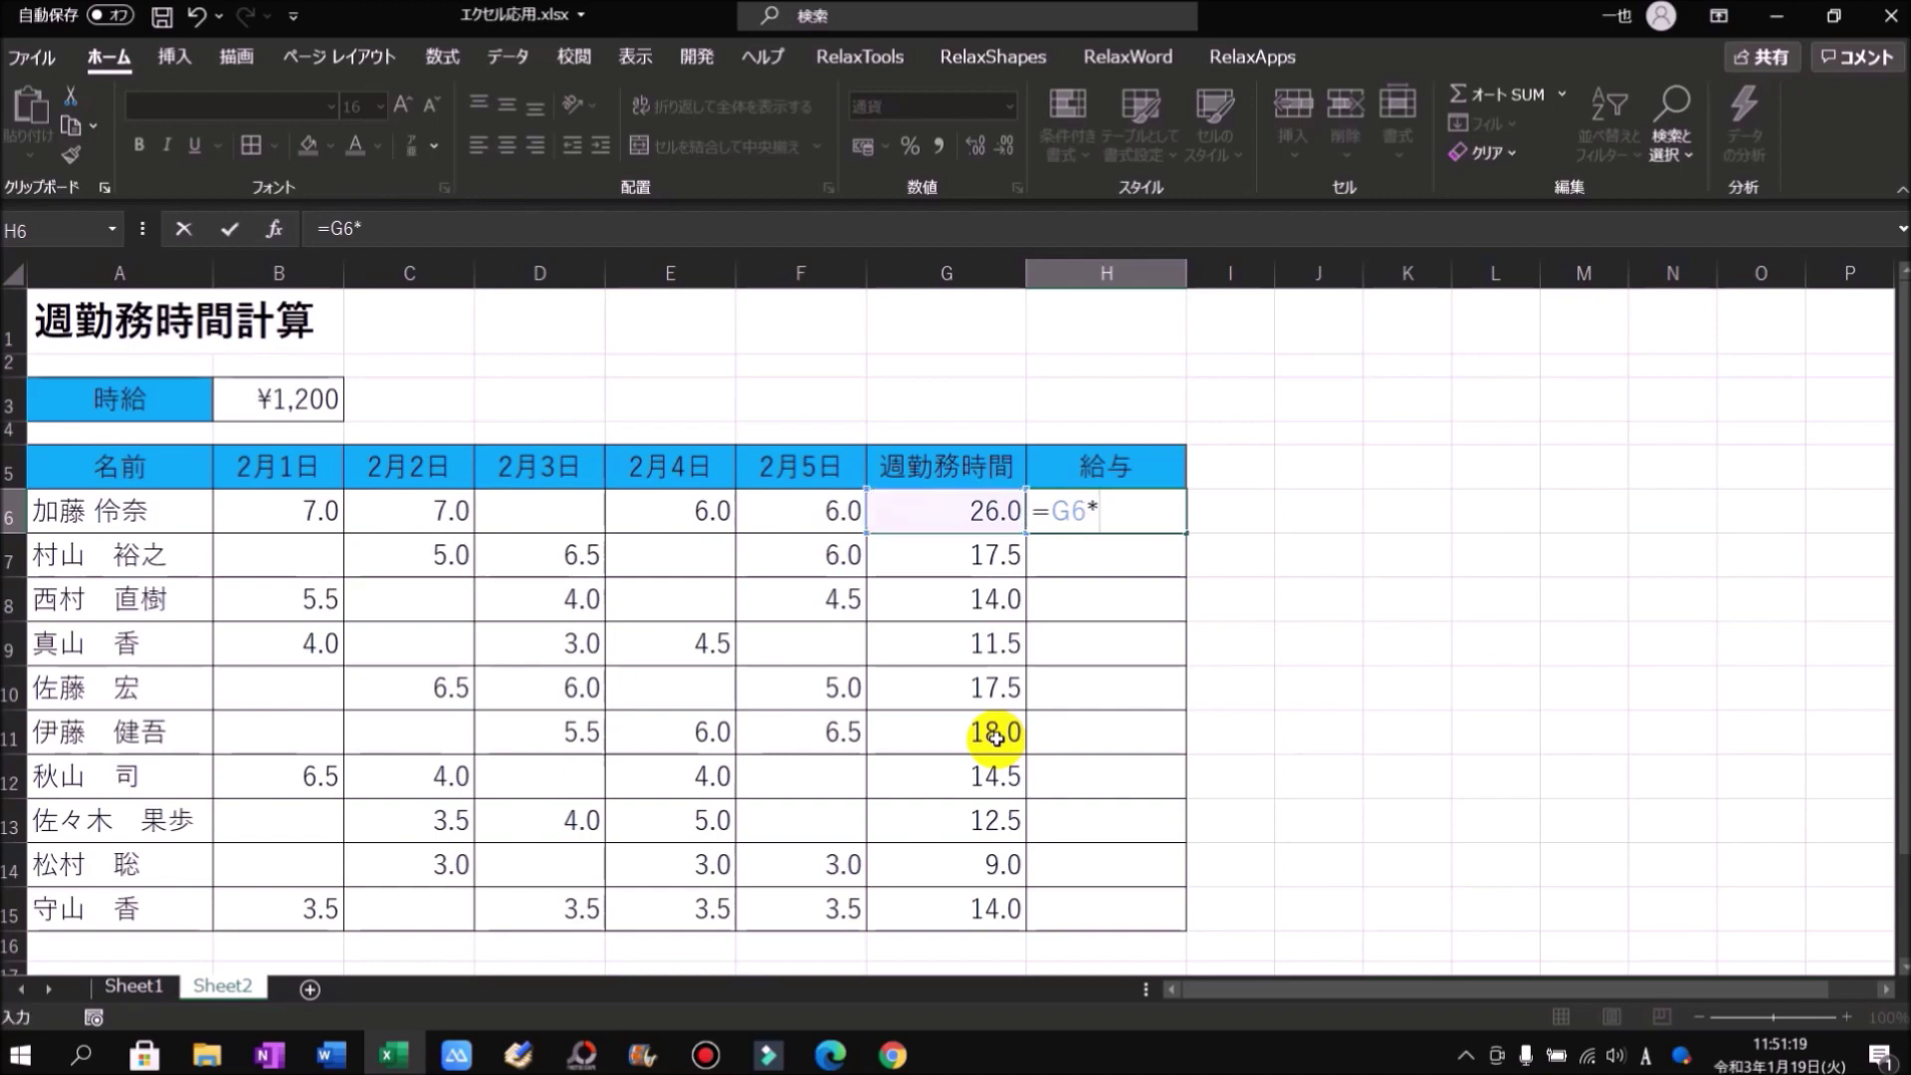
left_click(261, 398)
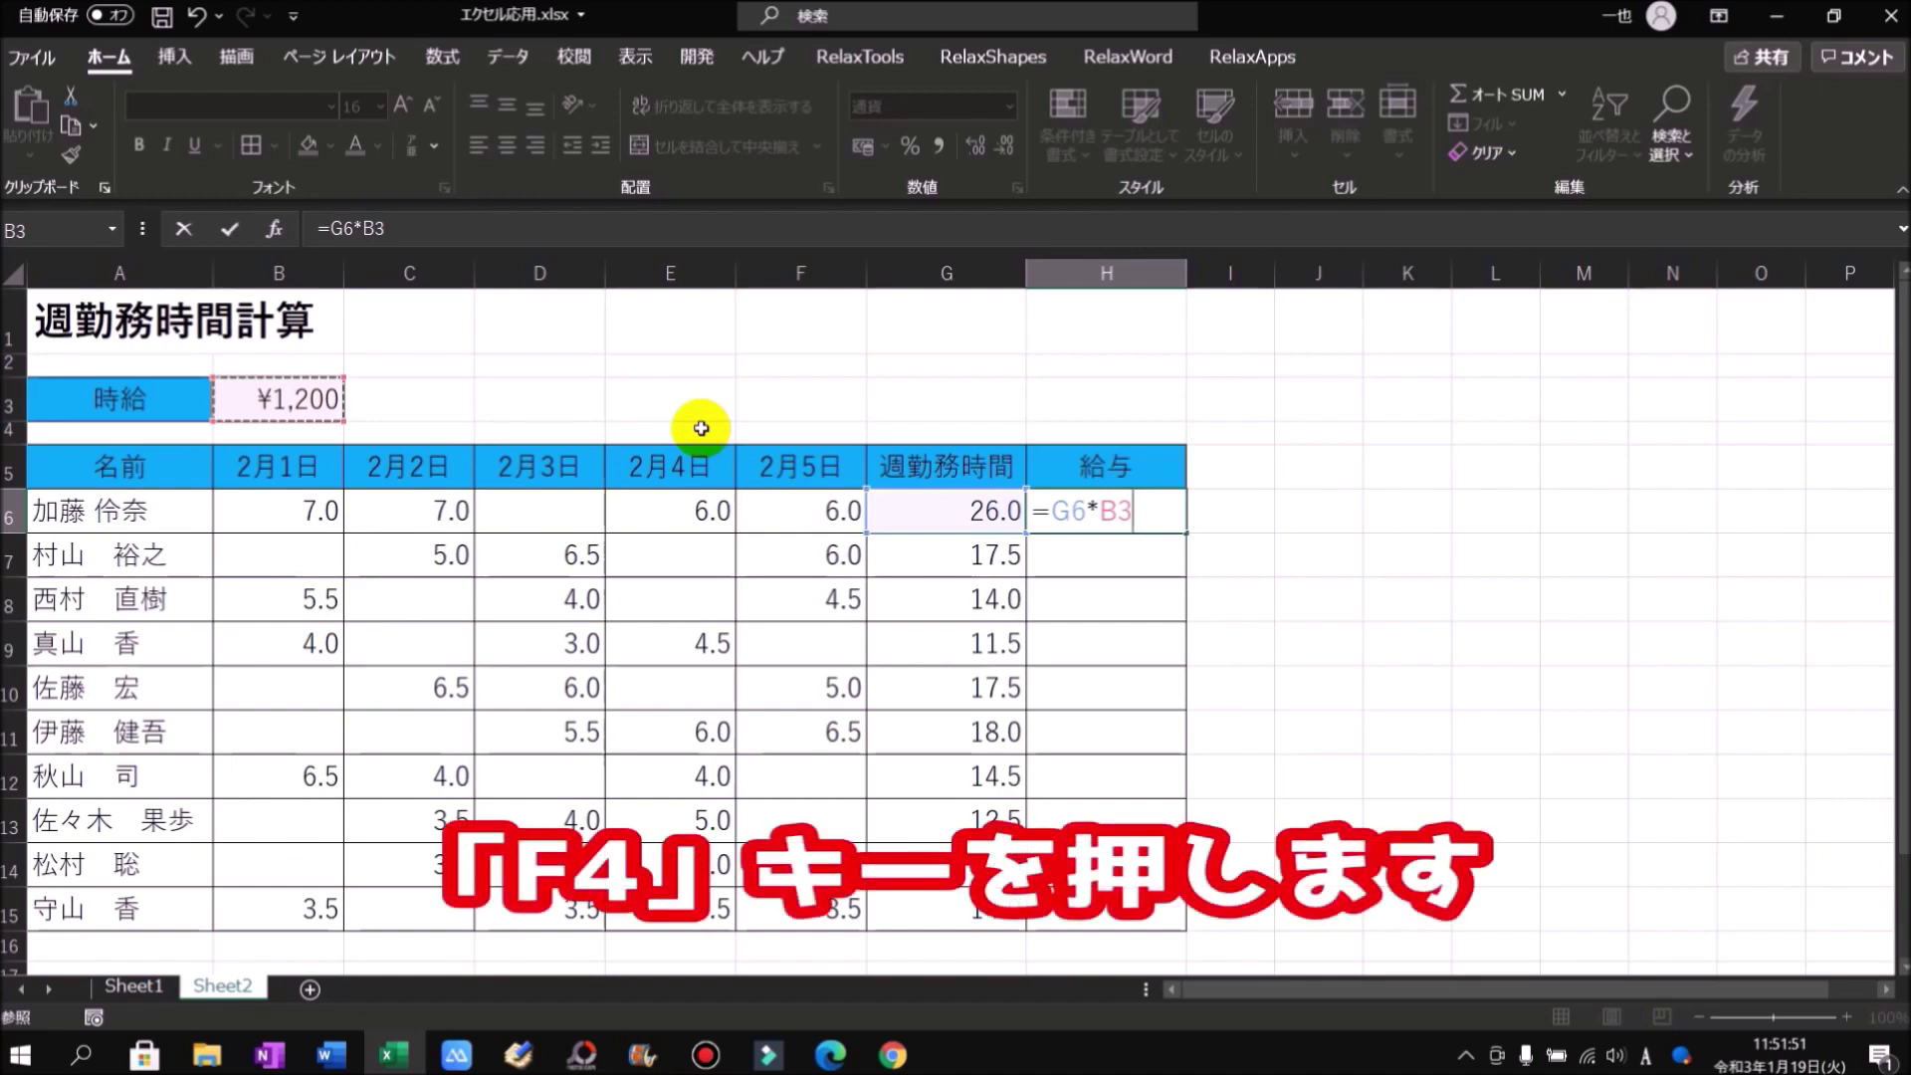
key("F4")
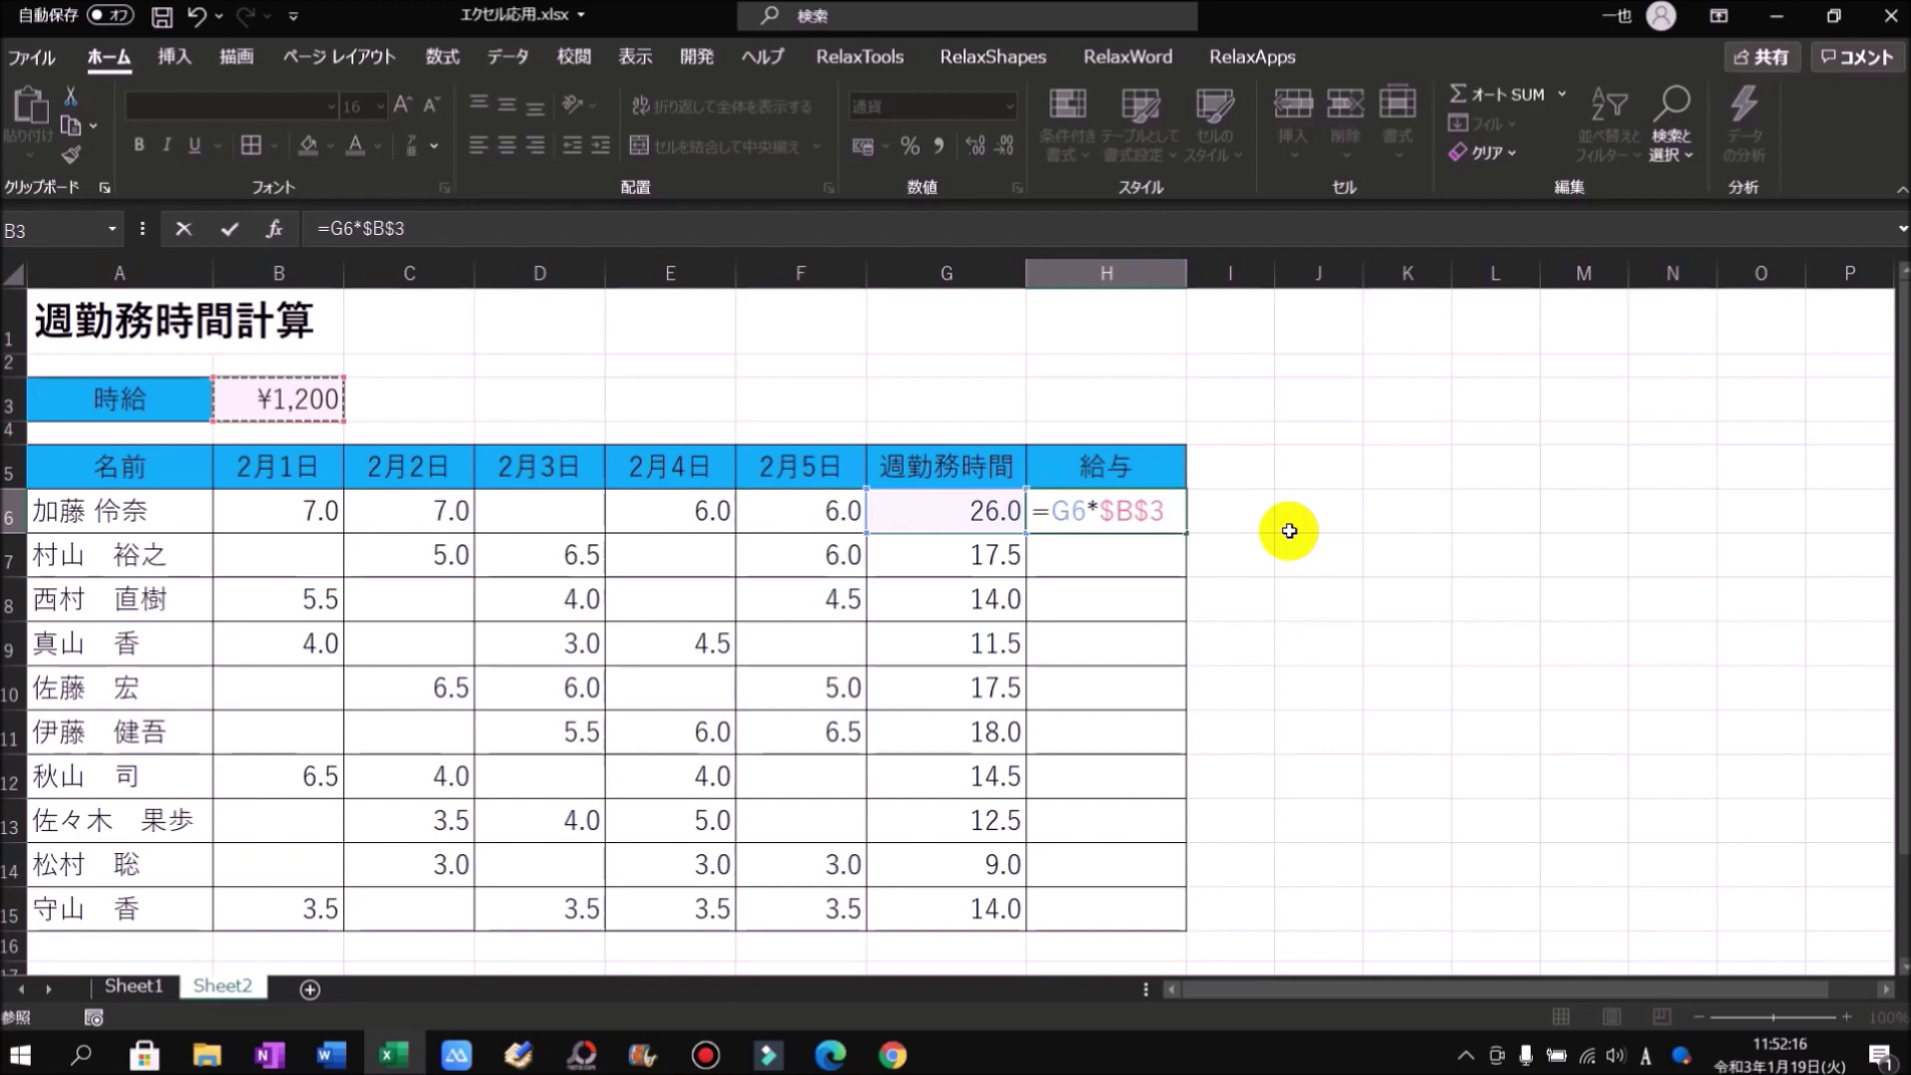
key("Return")
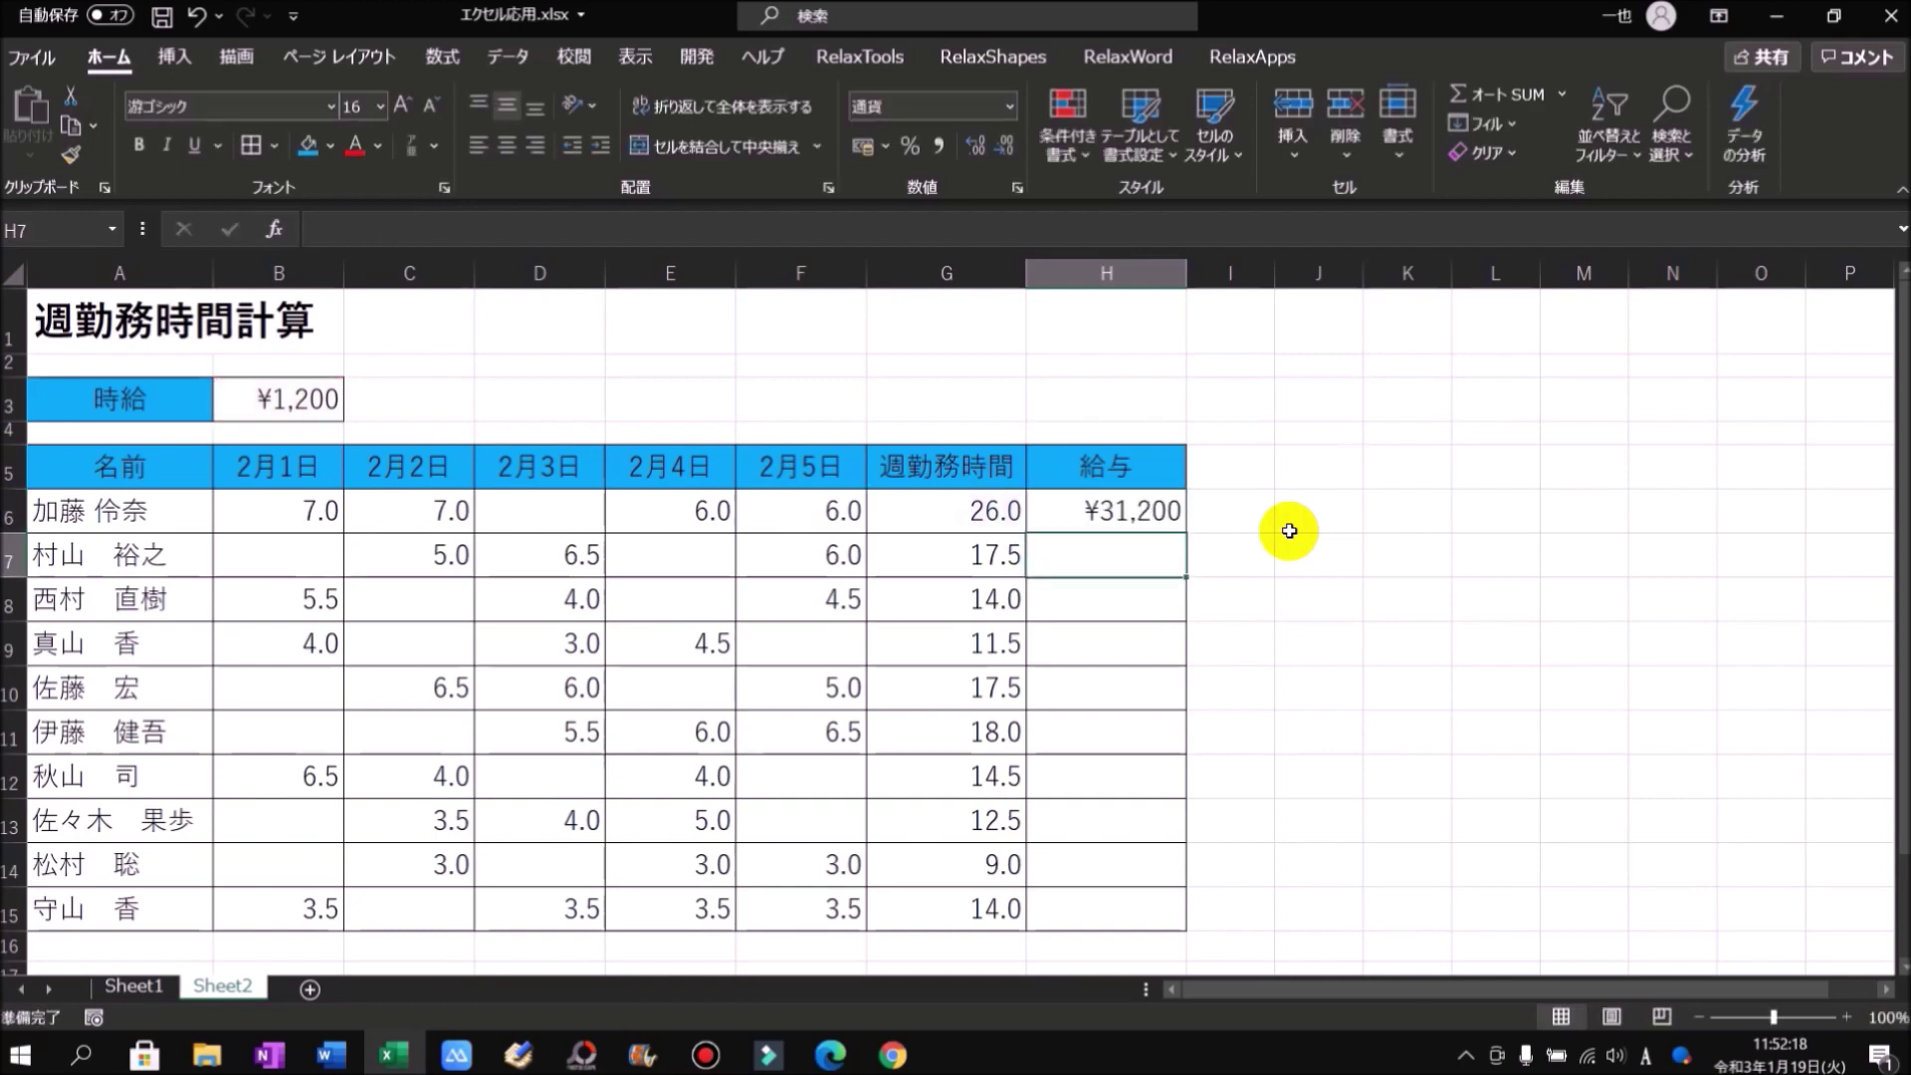
Fill H6's =G6*$B$3 formula down to H15 and verify the copies in H7 and H8.
left_click(1121, 511)
left_click_drag(1183, 537, 1194, 917)
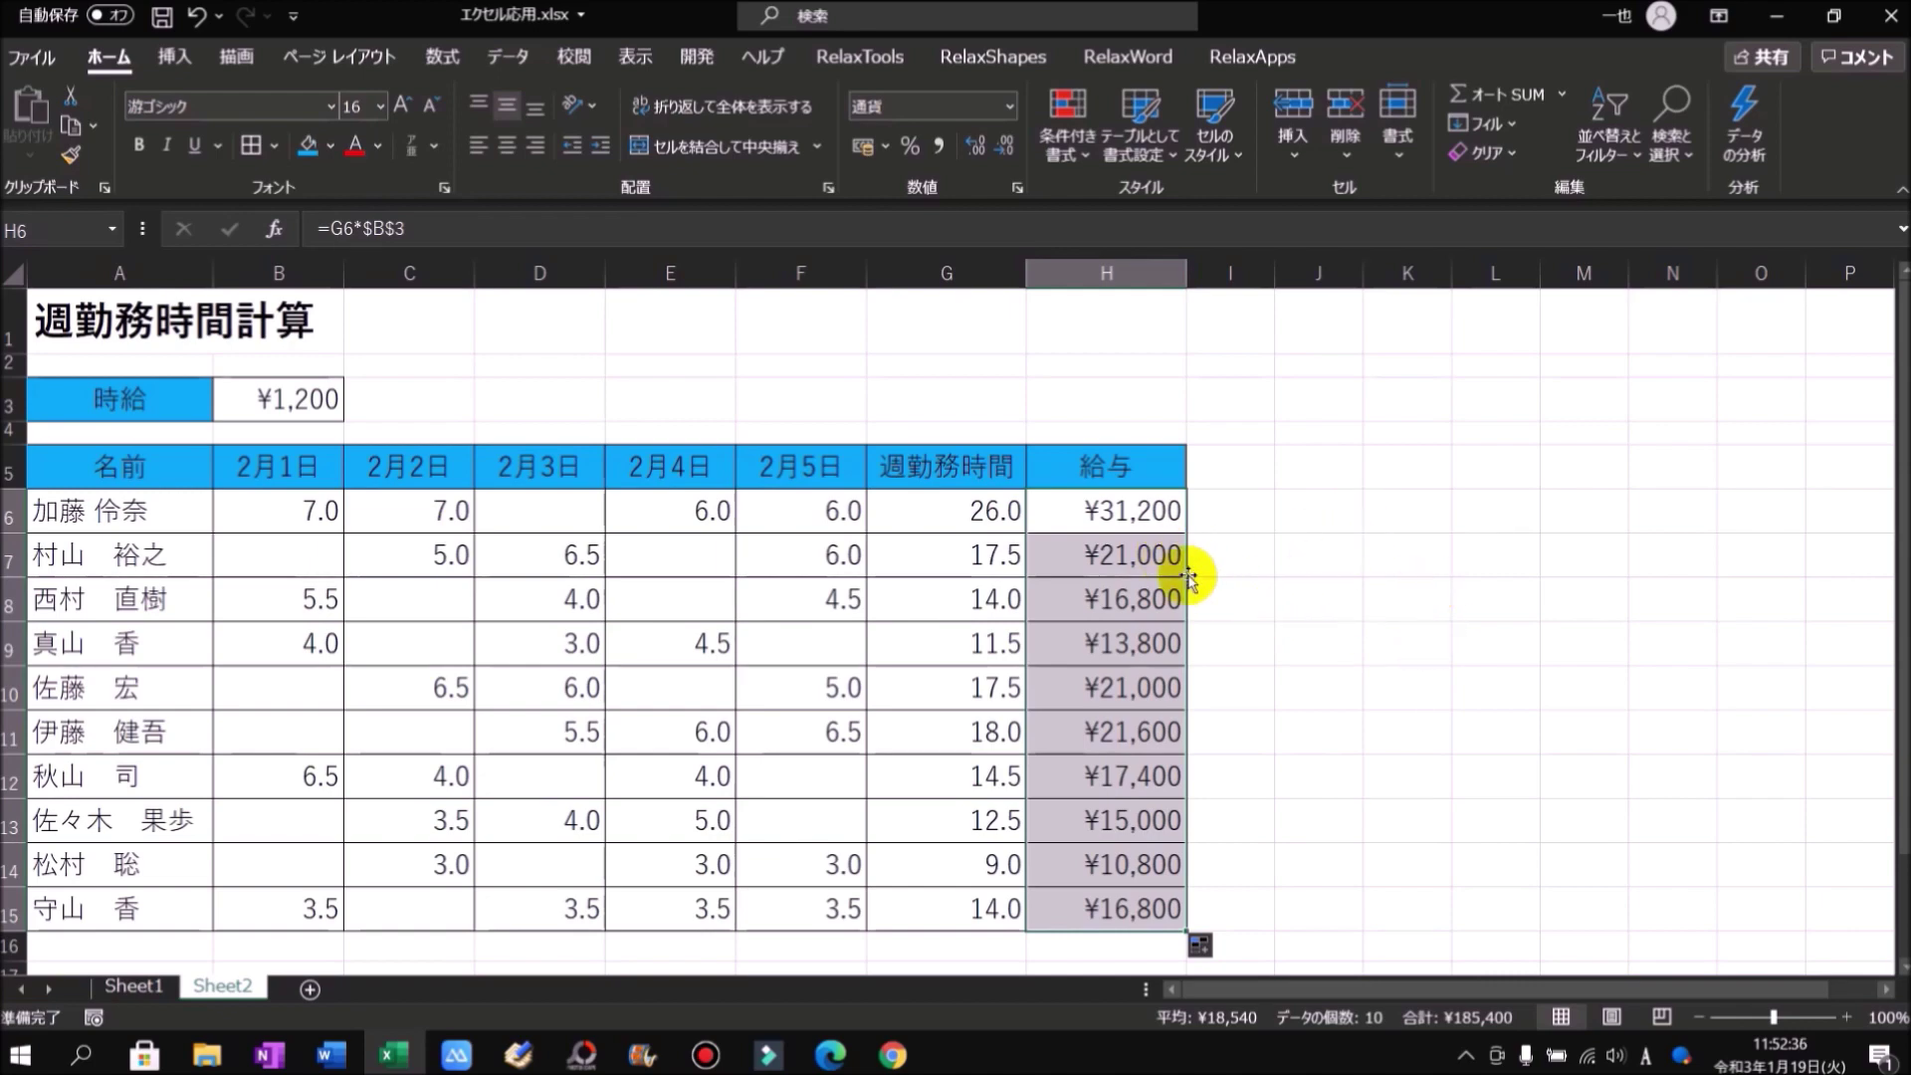
left_click(1115, 508)
left_click(1131, 556)
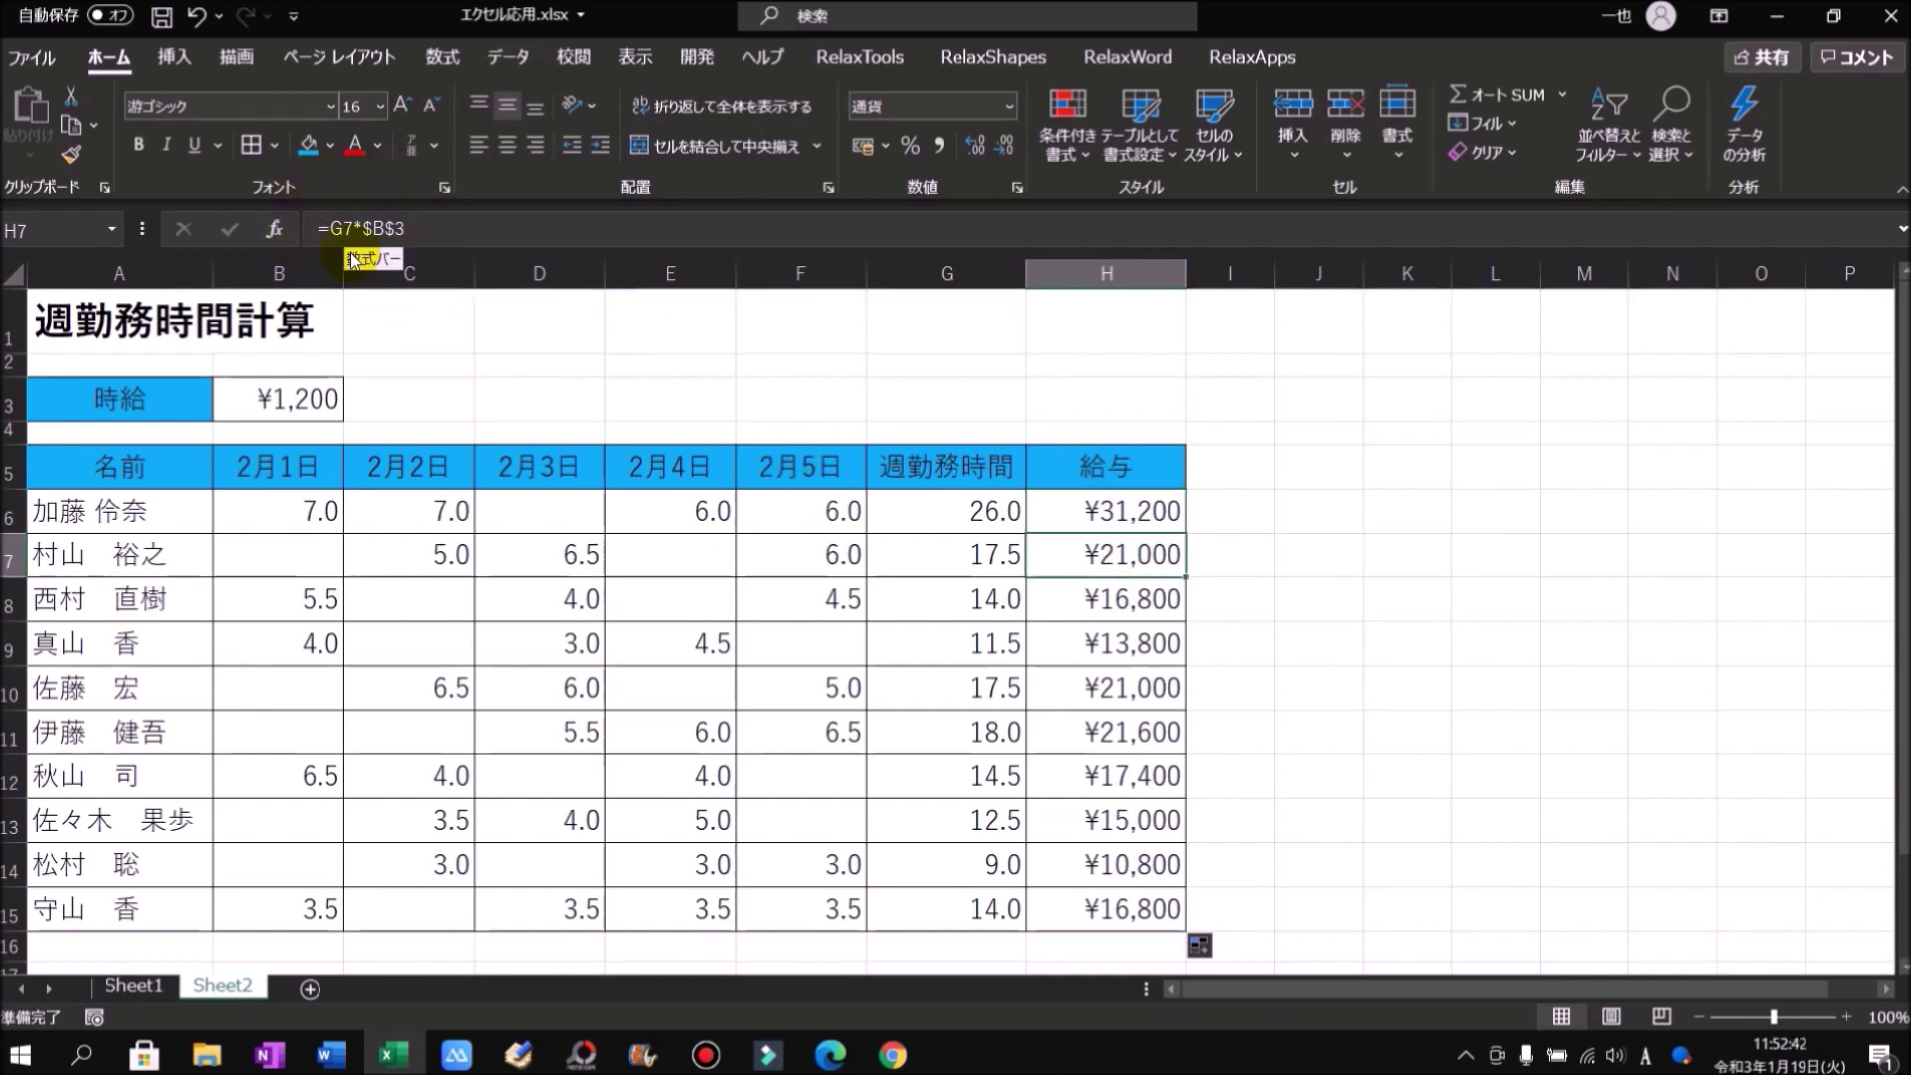
left_click(1135, 601)
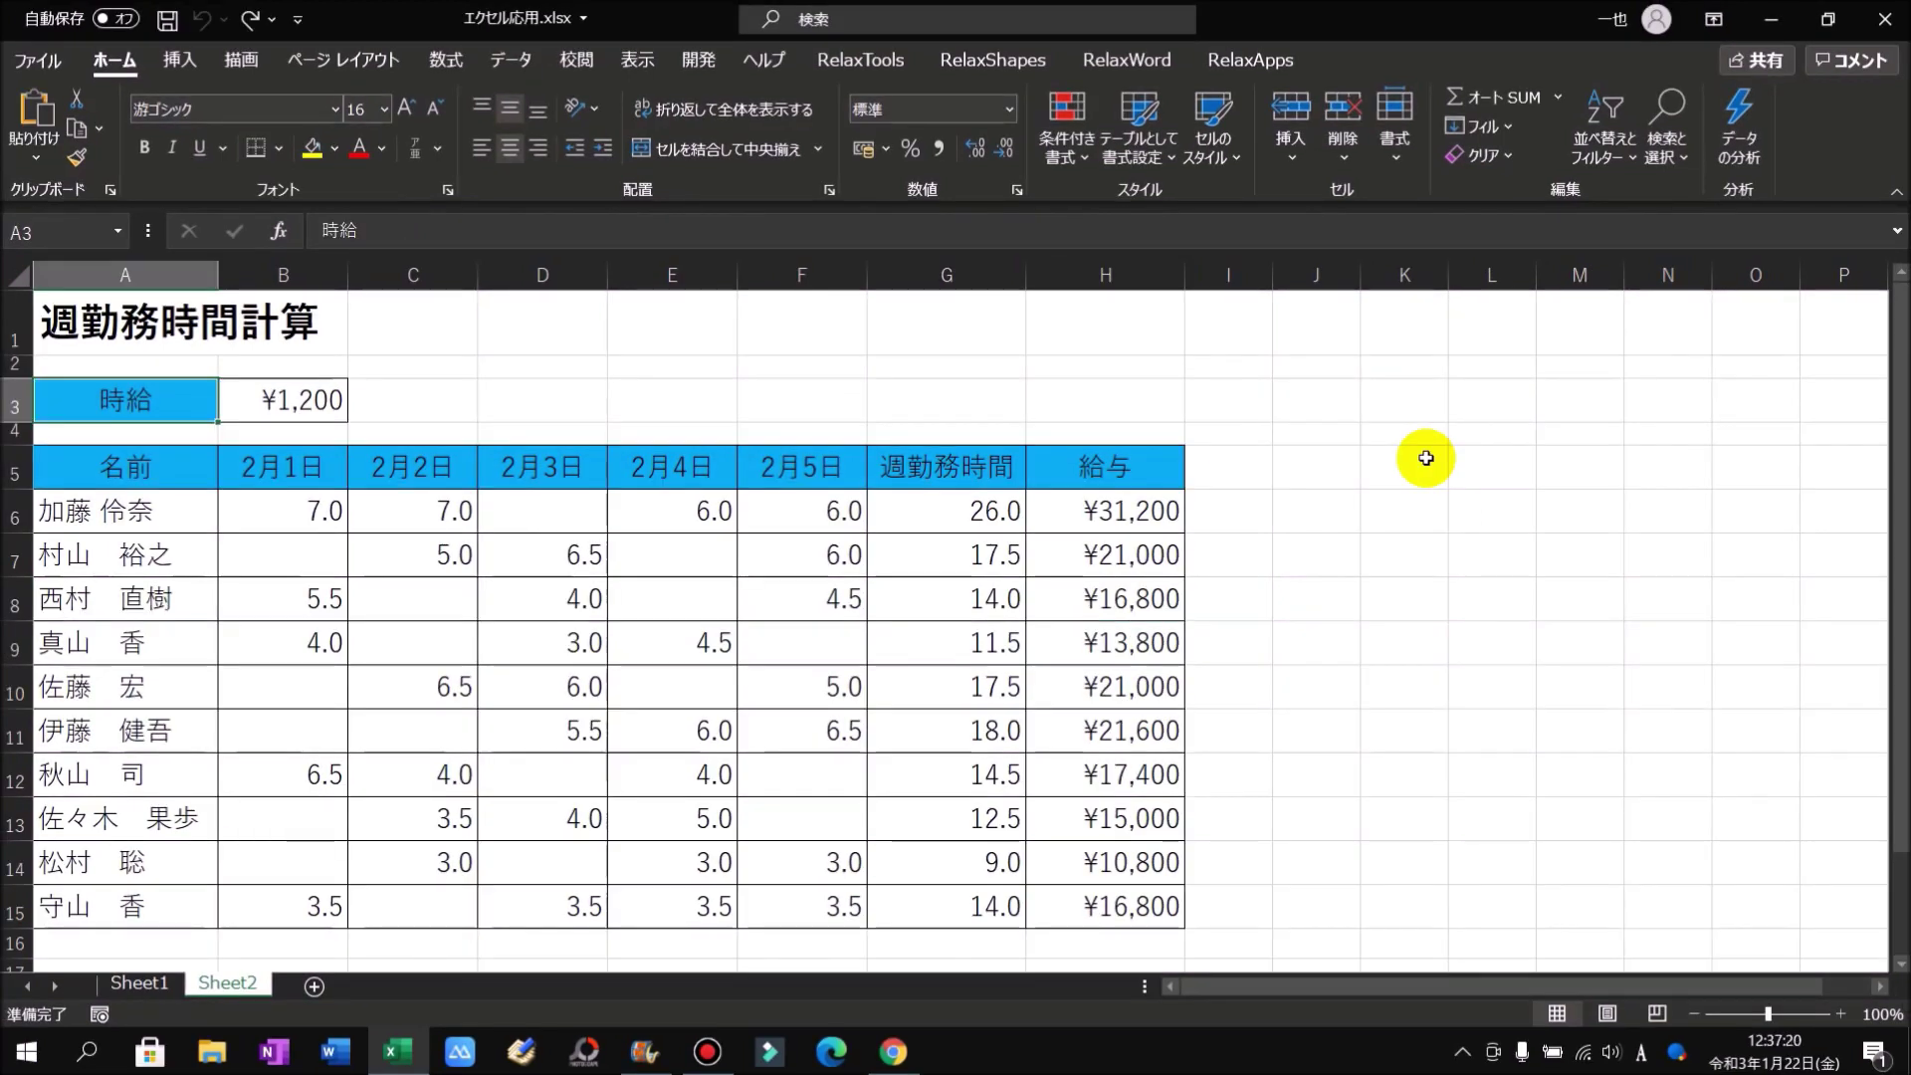
Put H6's =G6*$B$3 formula into edit mode in the formula bar.
left_click(1121, 510)
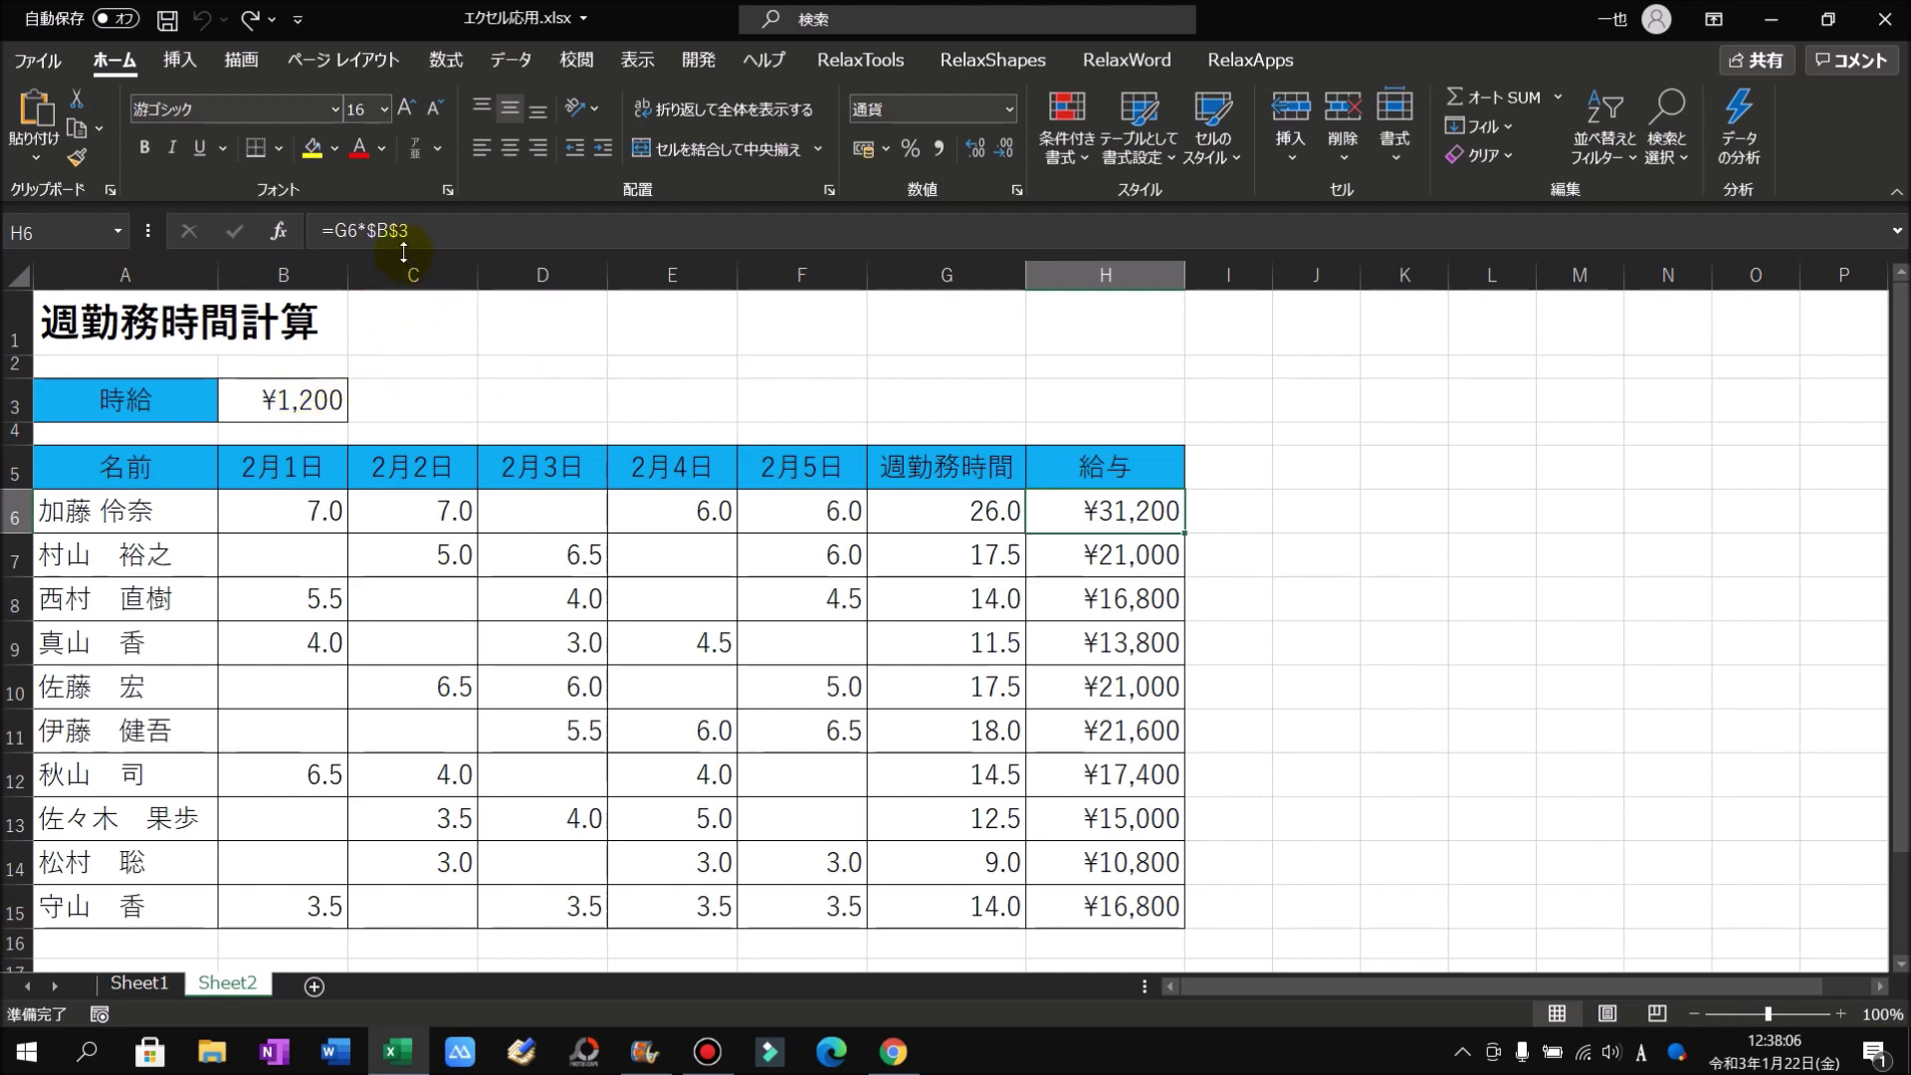
left_click(436, 232)
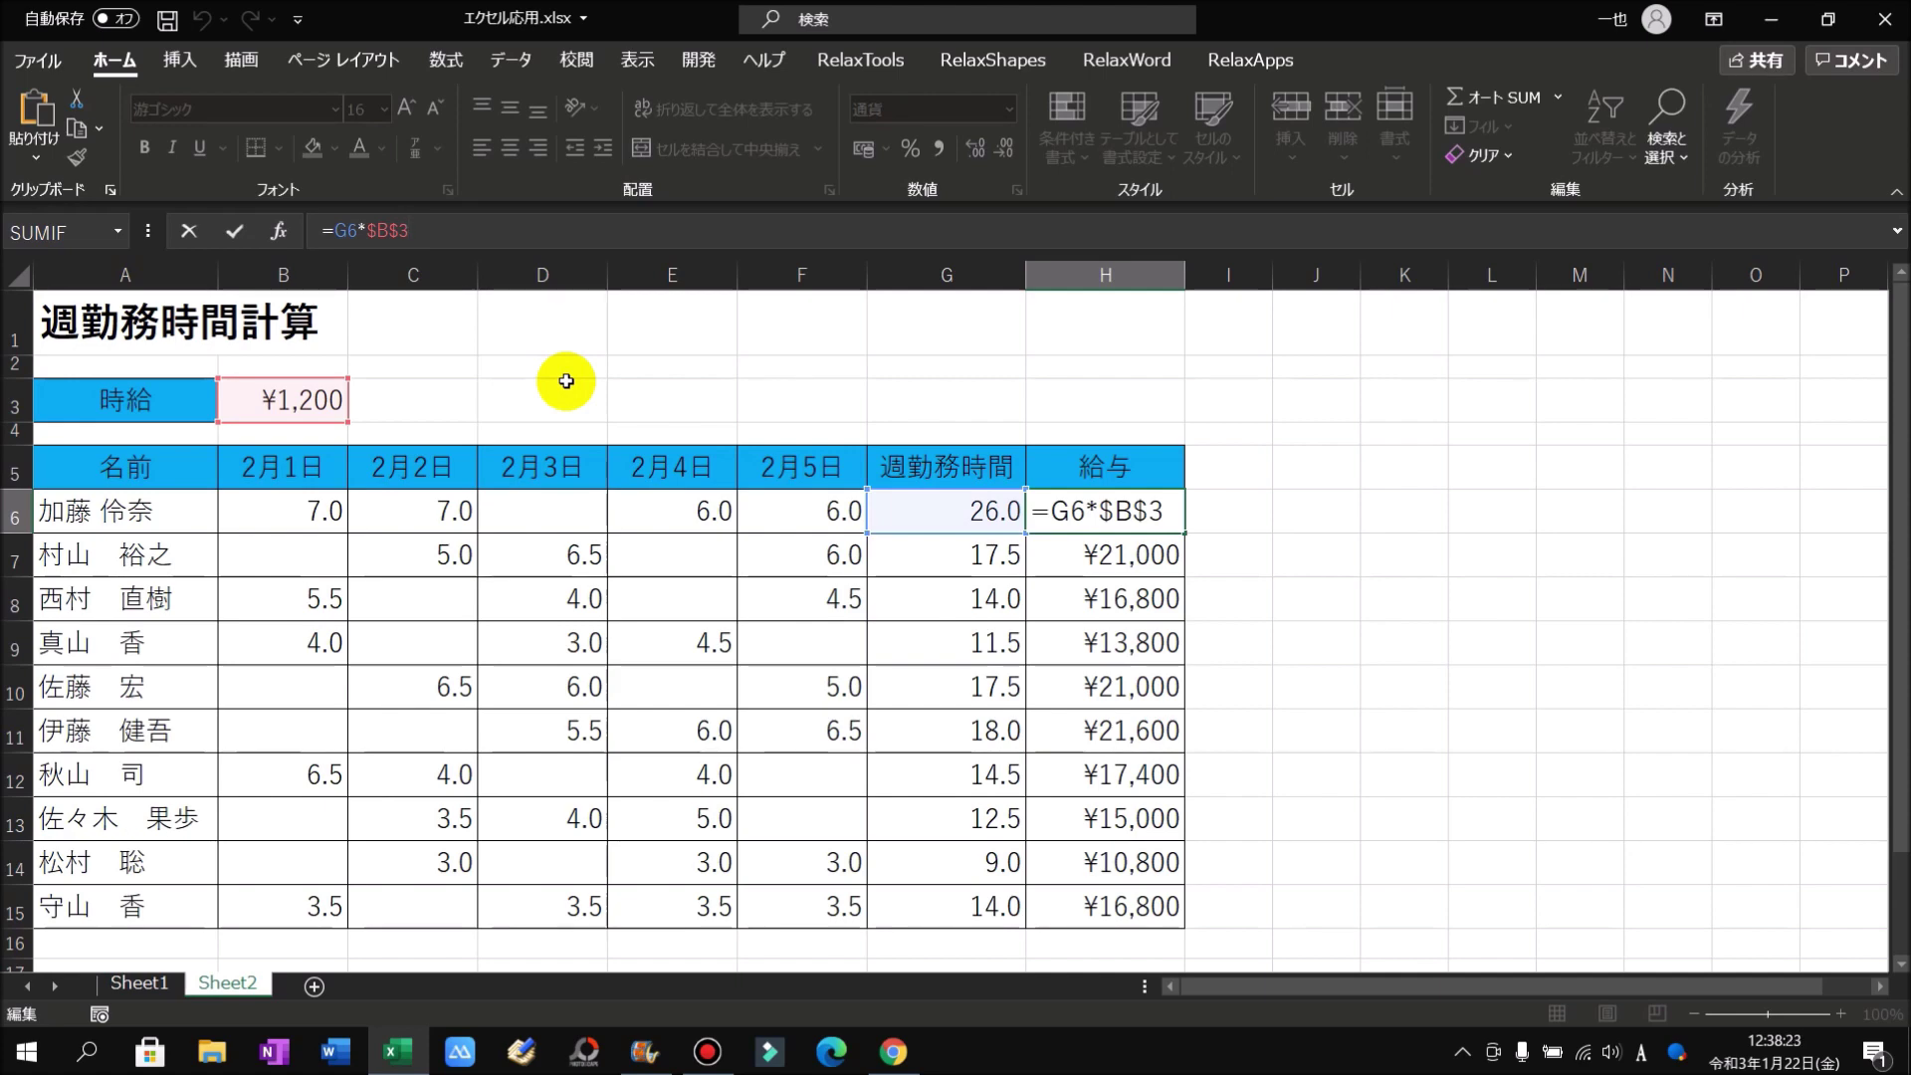
Cycle the wage reference with F4 to B$3, then to $B3.
key("F4")
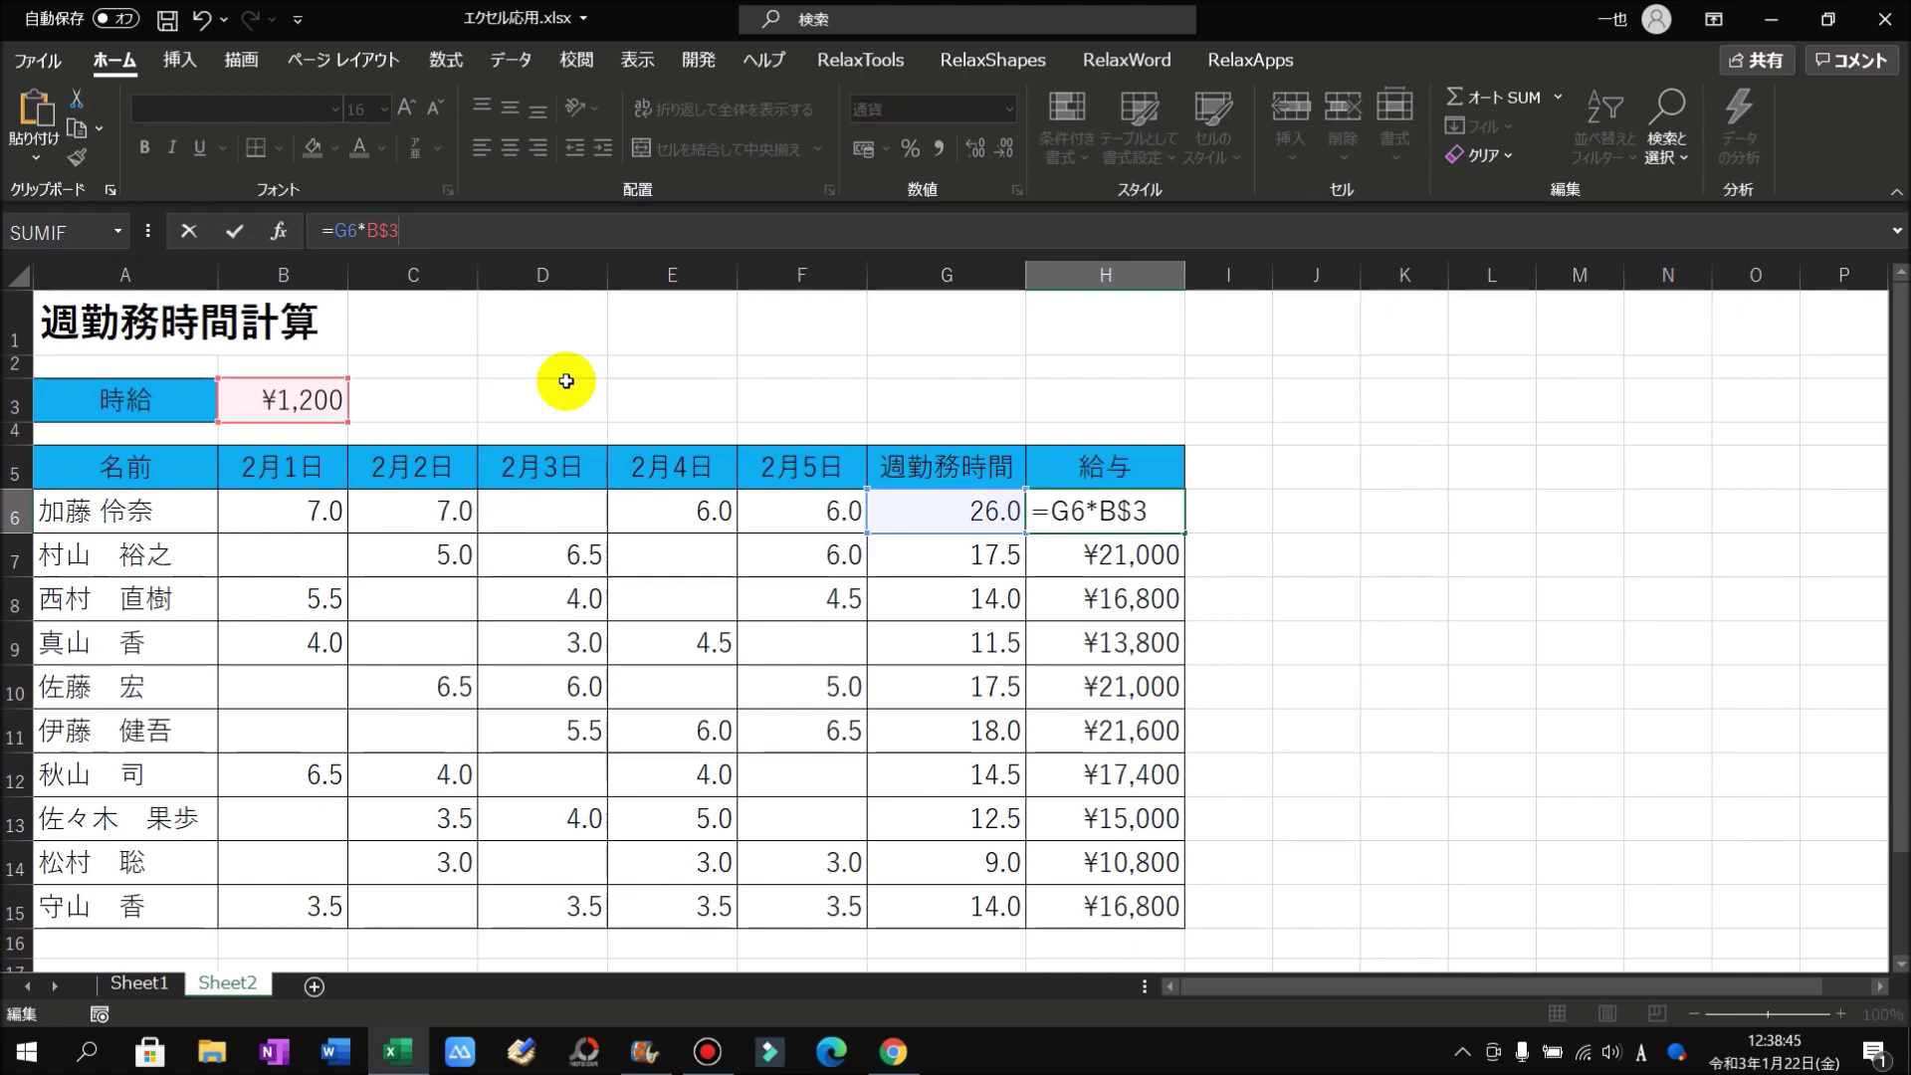
key("F4")
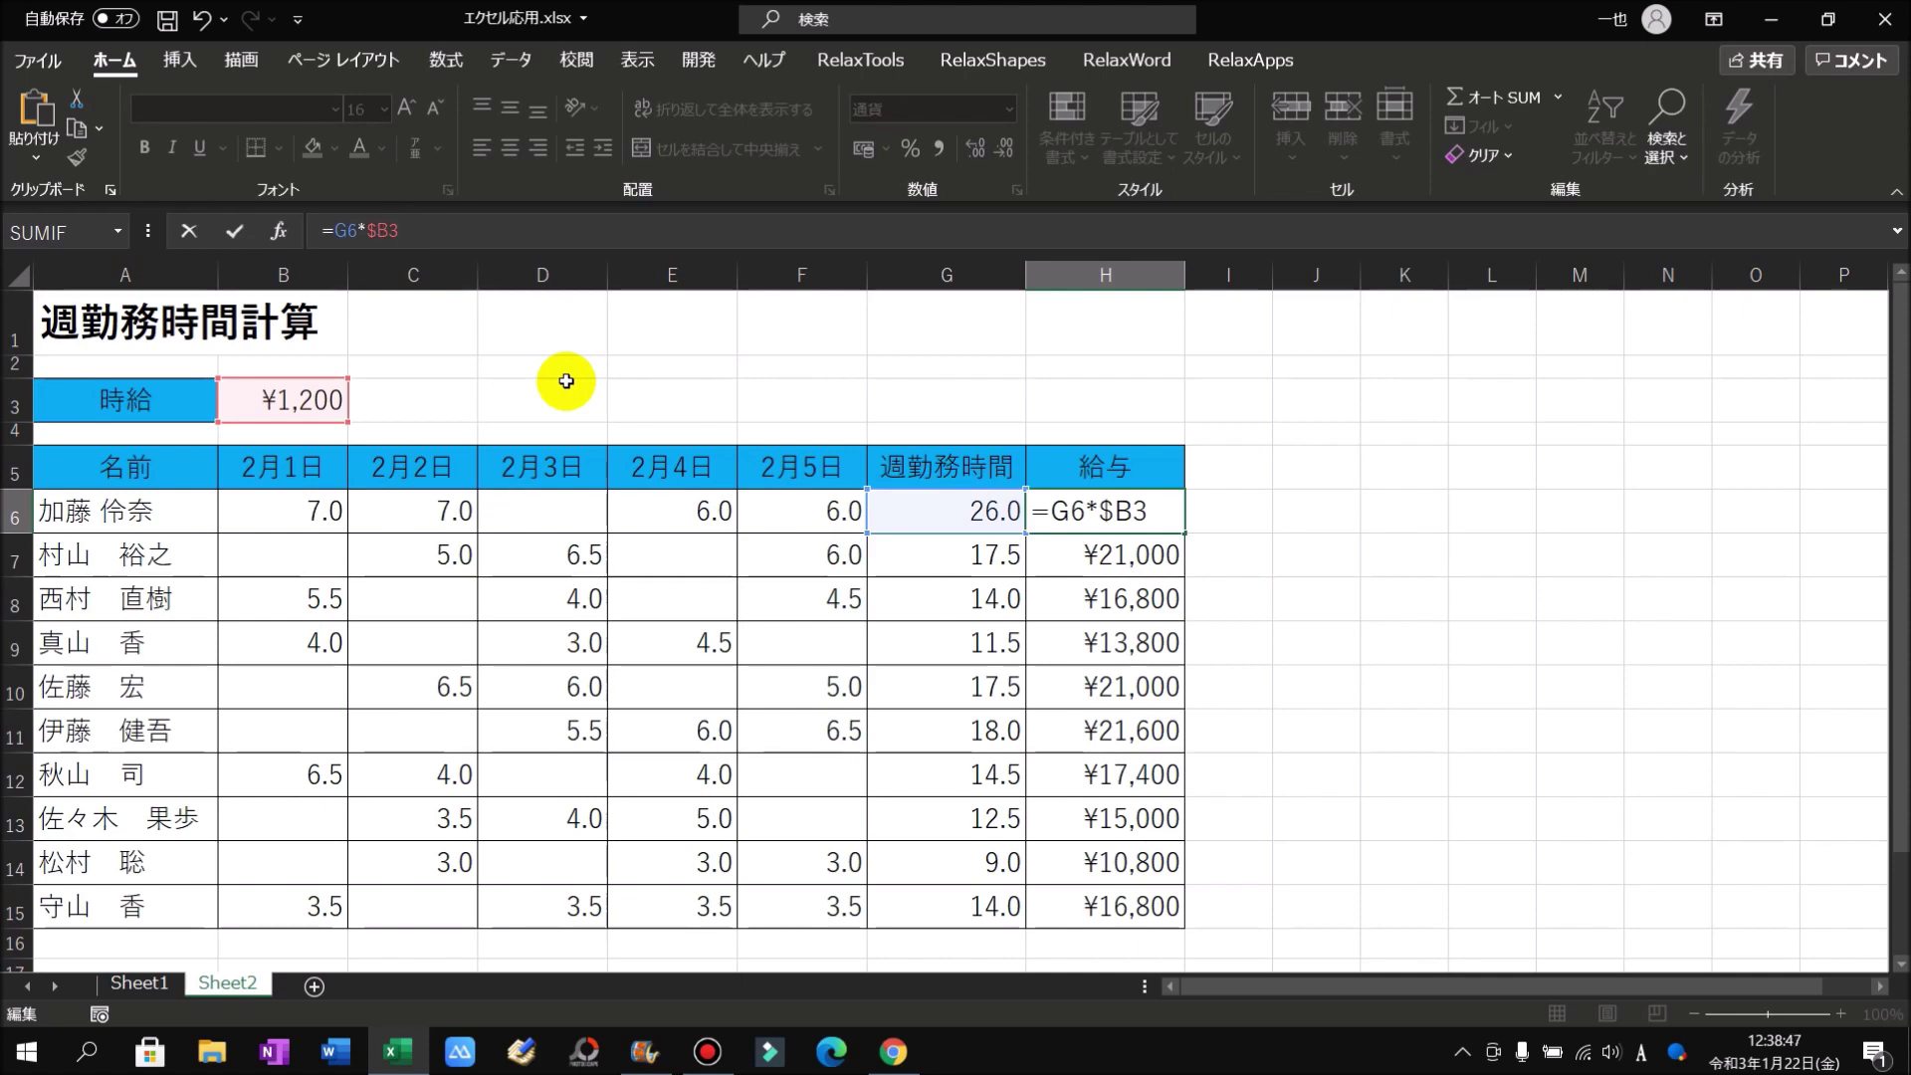